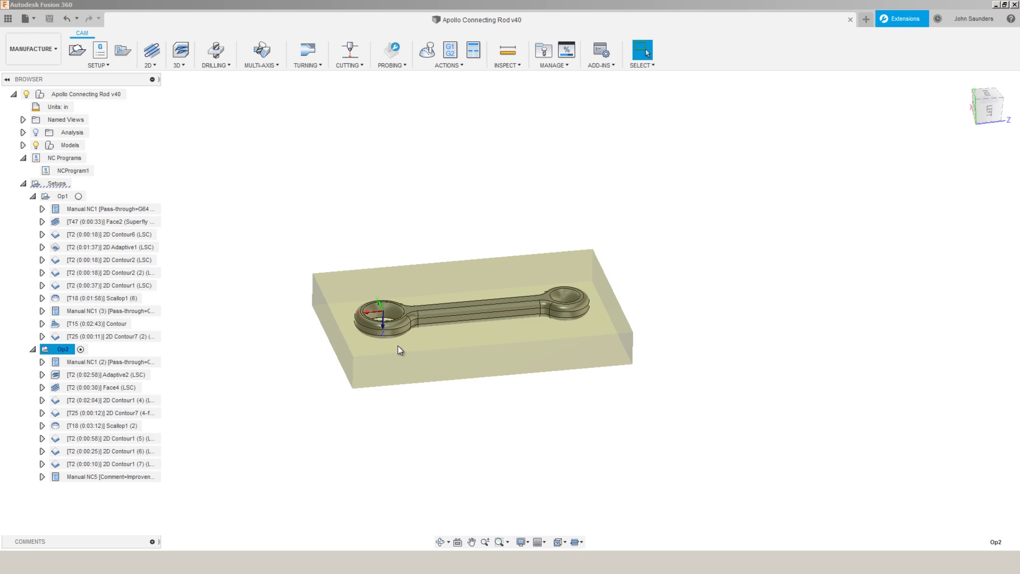
Step: Orbit the model, select the left bore face and view the rod from the ViewCube's Left face
middle_click_drag(400, 350, 574, 301, "shift")
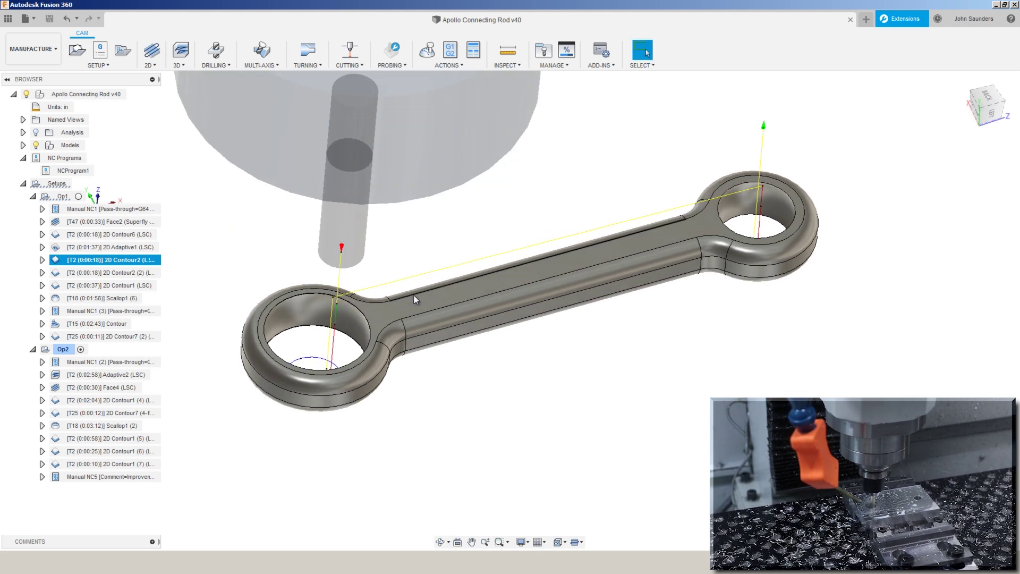
left_click(321, 319)
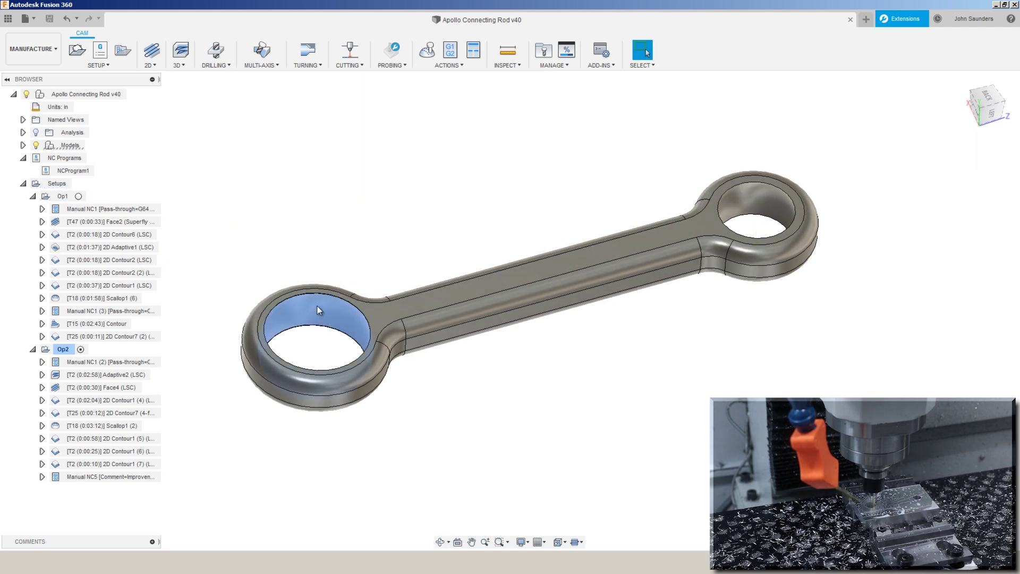
left_click(318, 310)
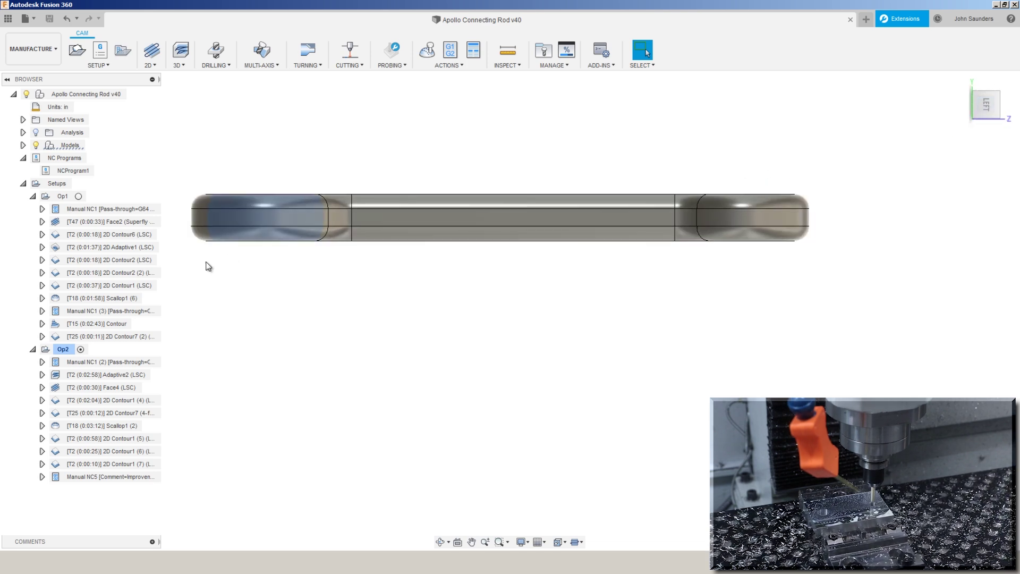
left_click(107, 259)
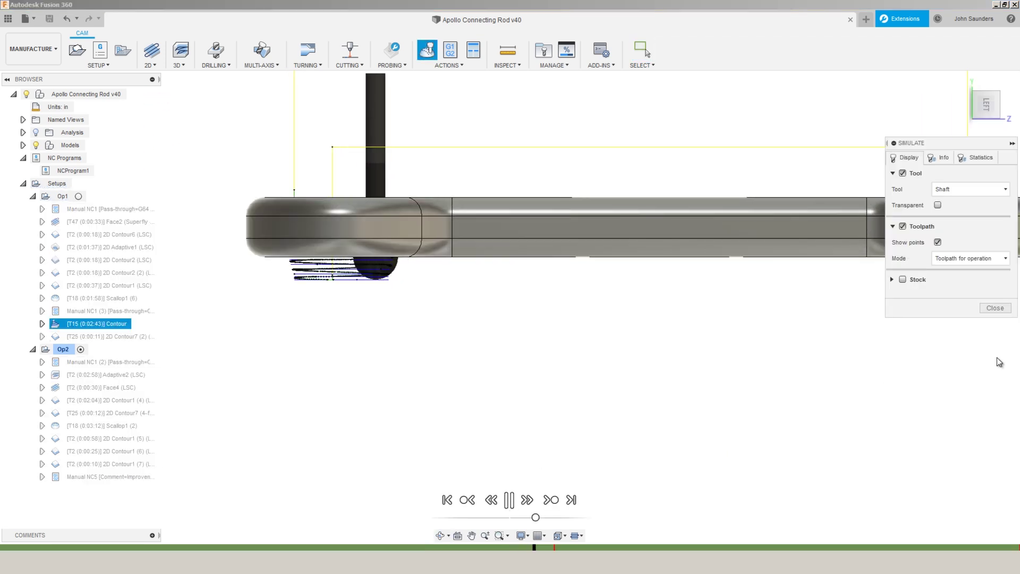
Step: Close the simulation and display the 2D Contour2 (2) toolpath on the rod
left_click(995, 308)
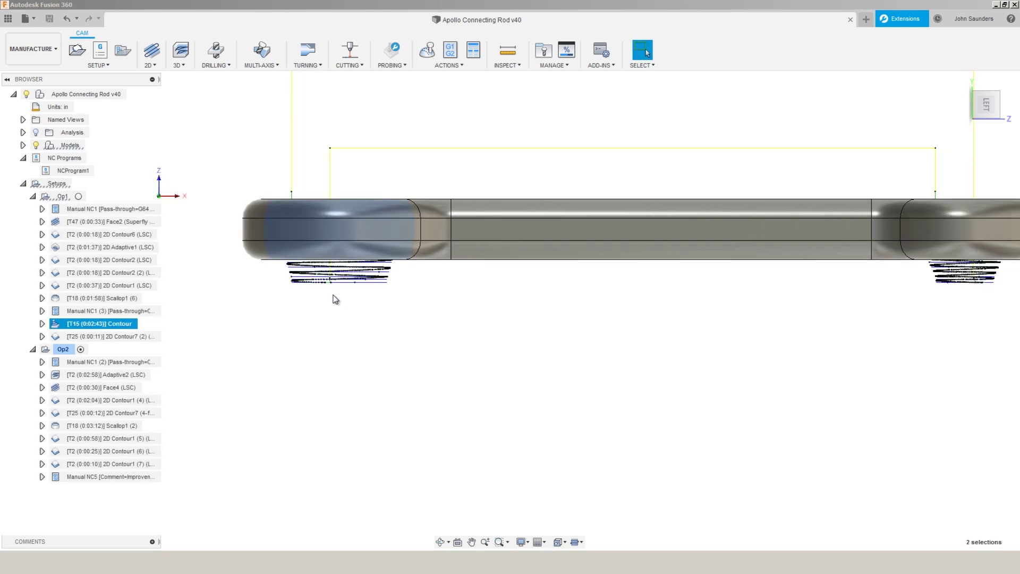
left_click(335, 299)
left_click(105, 272)
Step: Select the Op1 setup, zoom in and display the Scallop1 (6) finishing toolpath
left_click(63, 196, "ctrl")
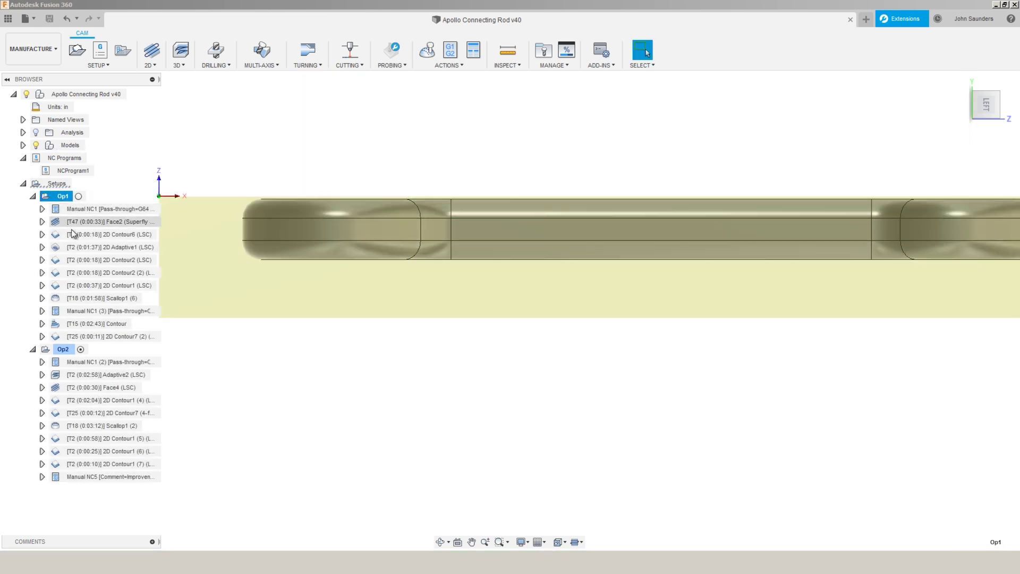
scroll(302, 332, "up", 5)
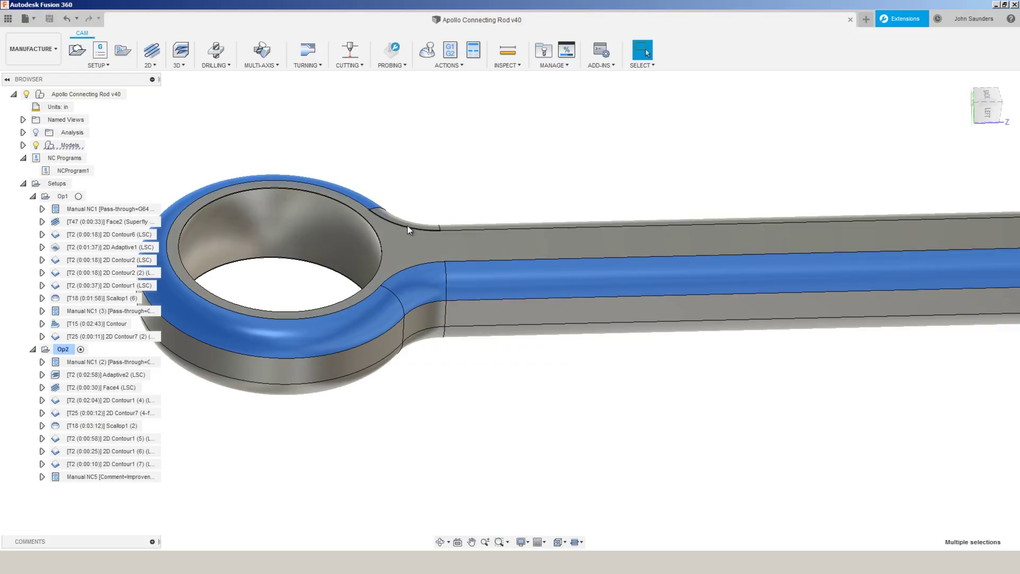
scroll(514, 380, "down", 3)
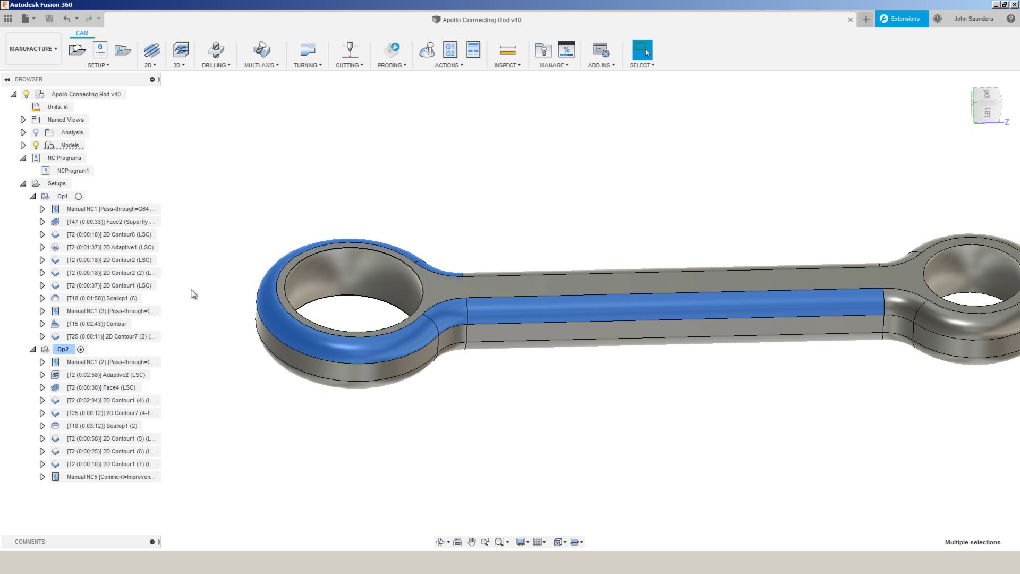
left_click(123, 300)
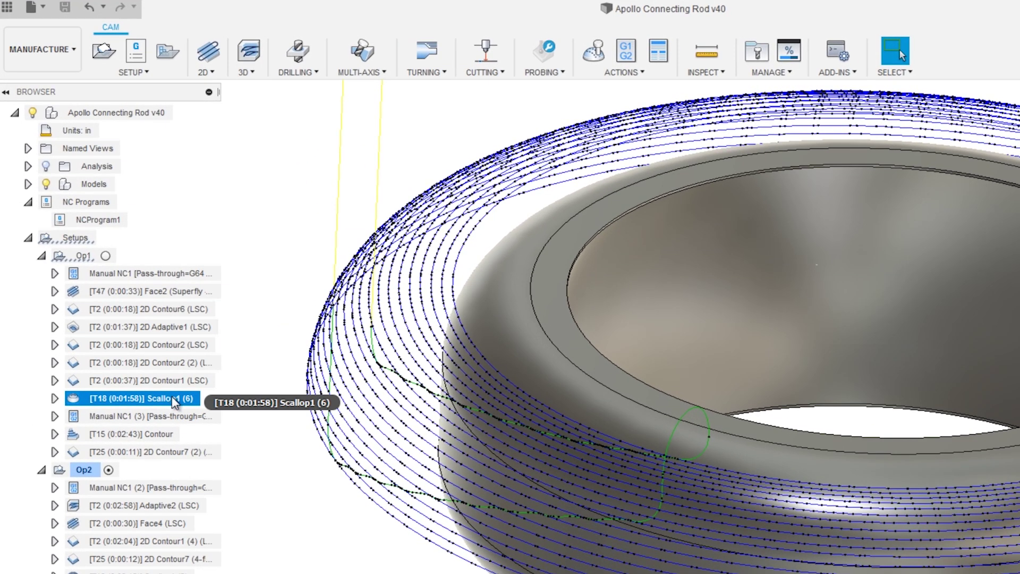
Step: Duplicate Scallop1 (6) and rename the copy 'Smoothing Example'
right_click(174, 402)
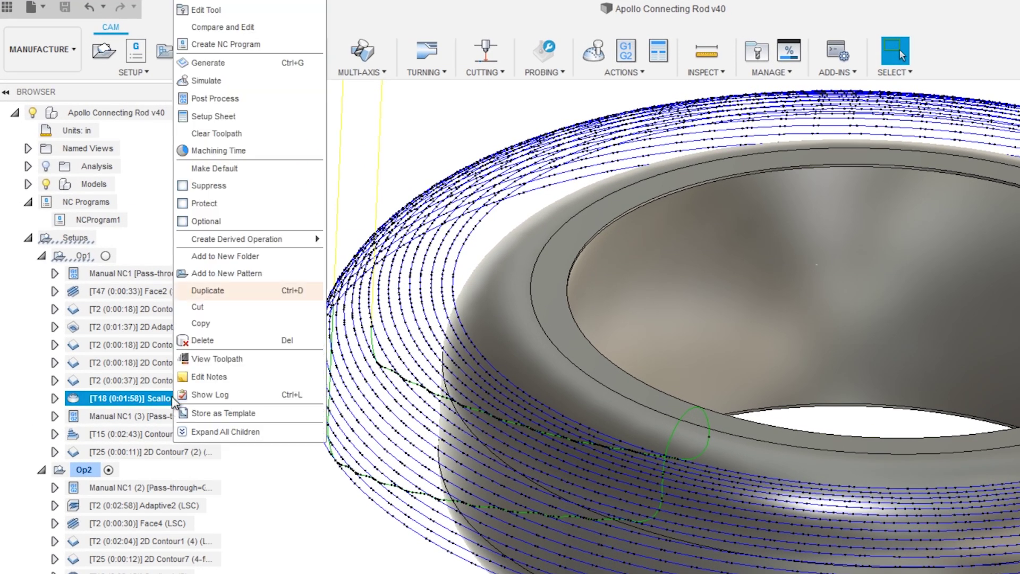
left_click(212, 290)
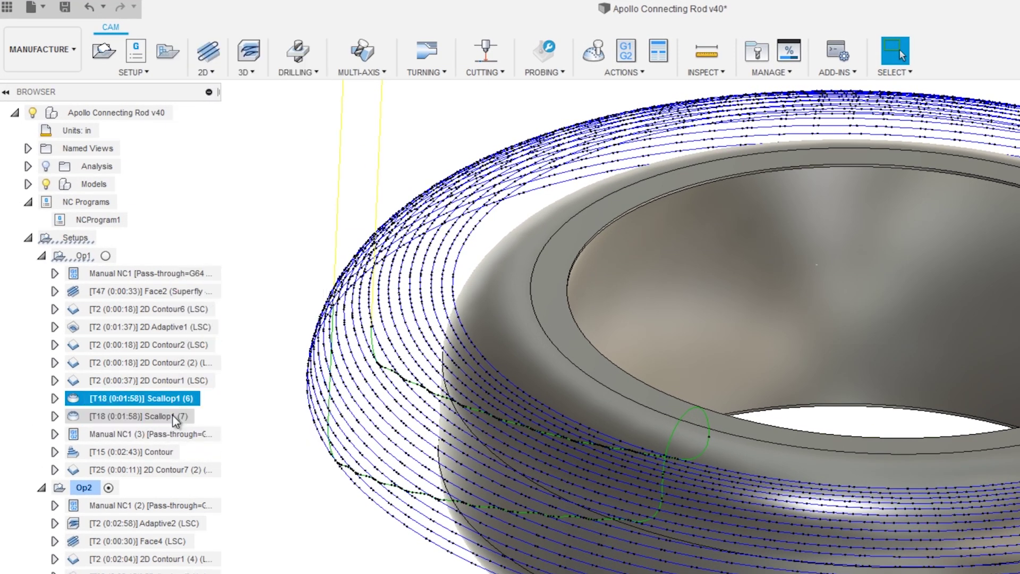
left_click(154, 420)
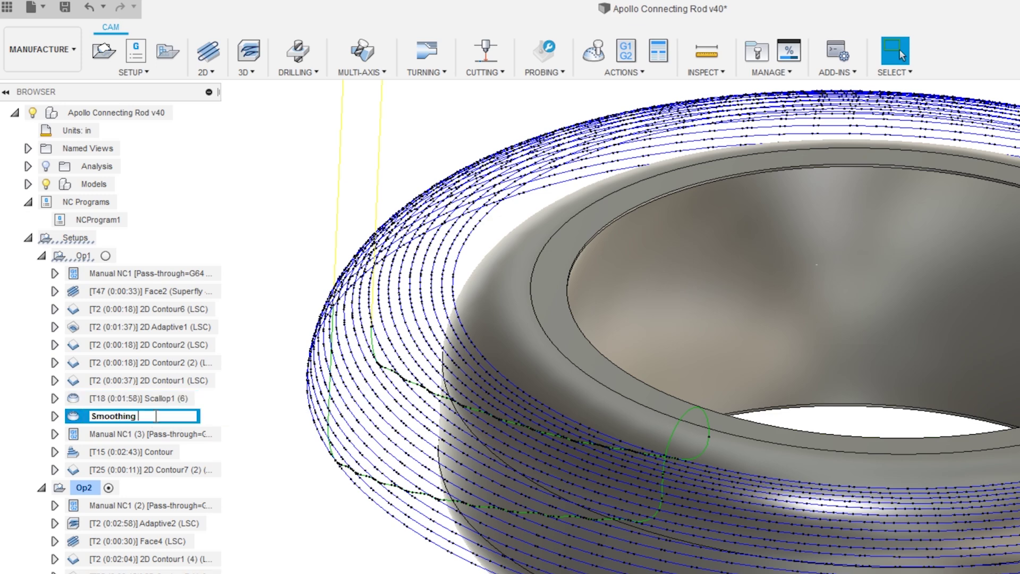
type("Smoothing Examp")
type("le")
key("Return")
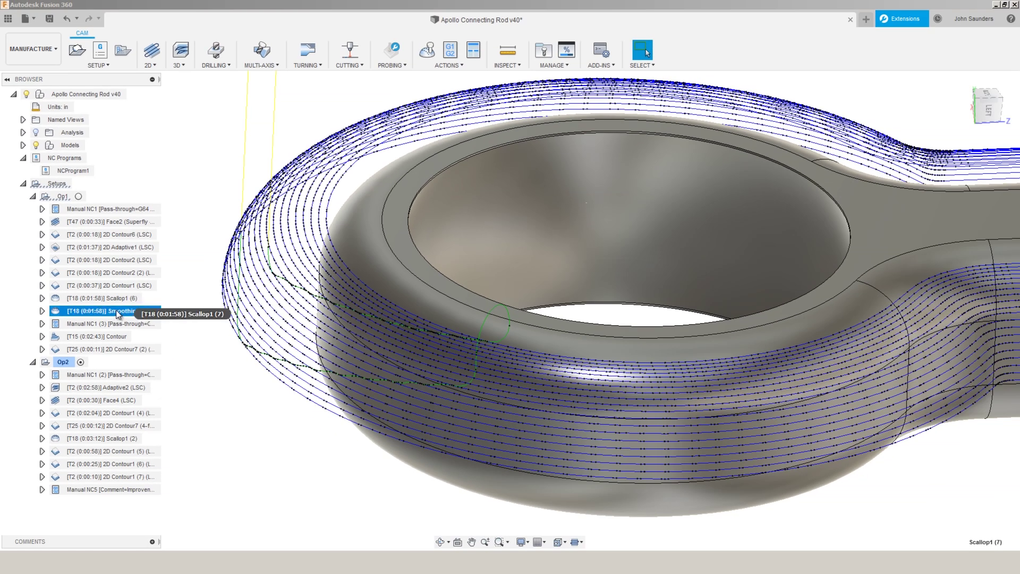
Step: Edit Smoothing Example and show its Passes settings
right_click(104, 315)
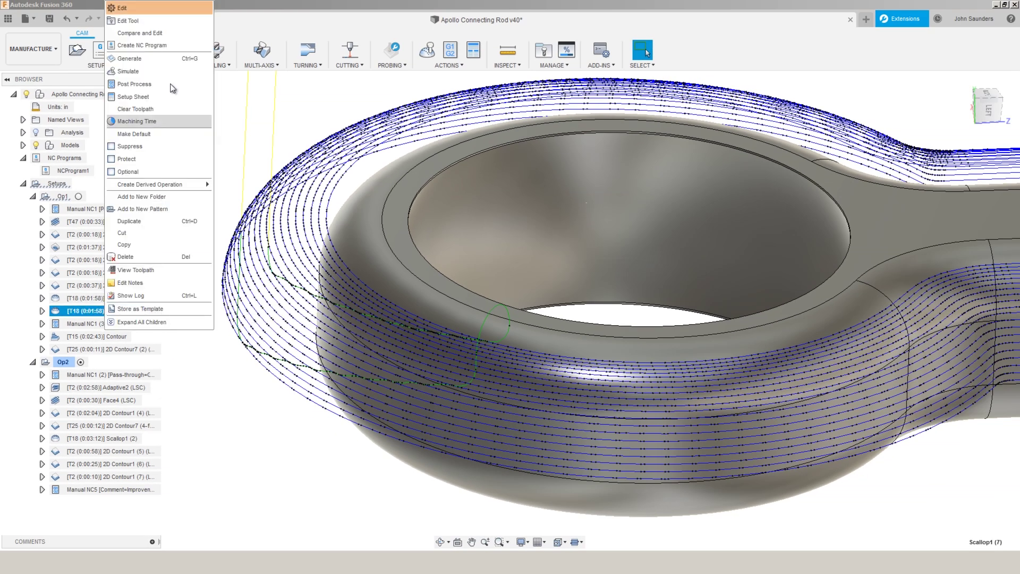
left_click(162, 8)
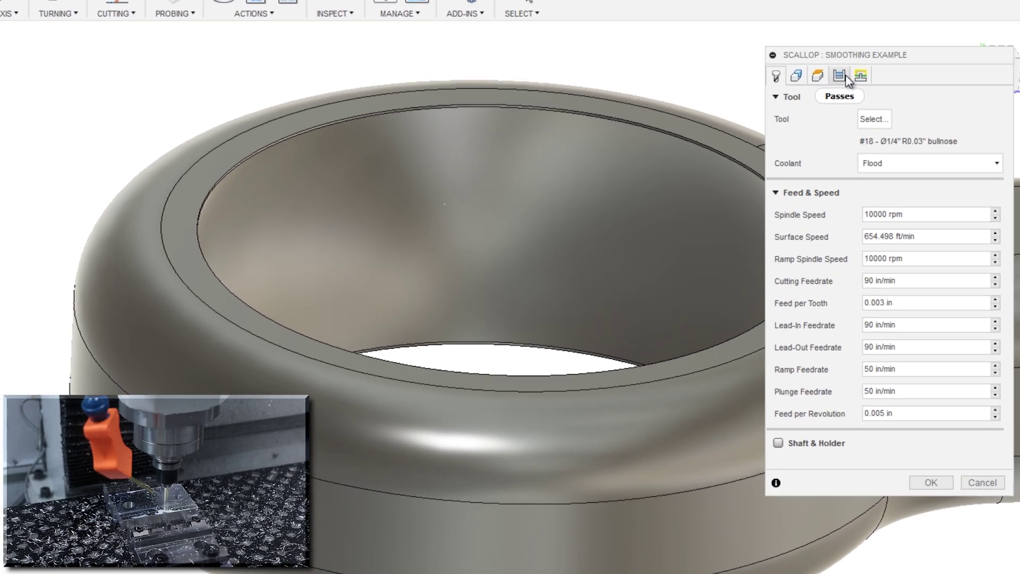
left_click(839, 76)
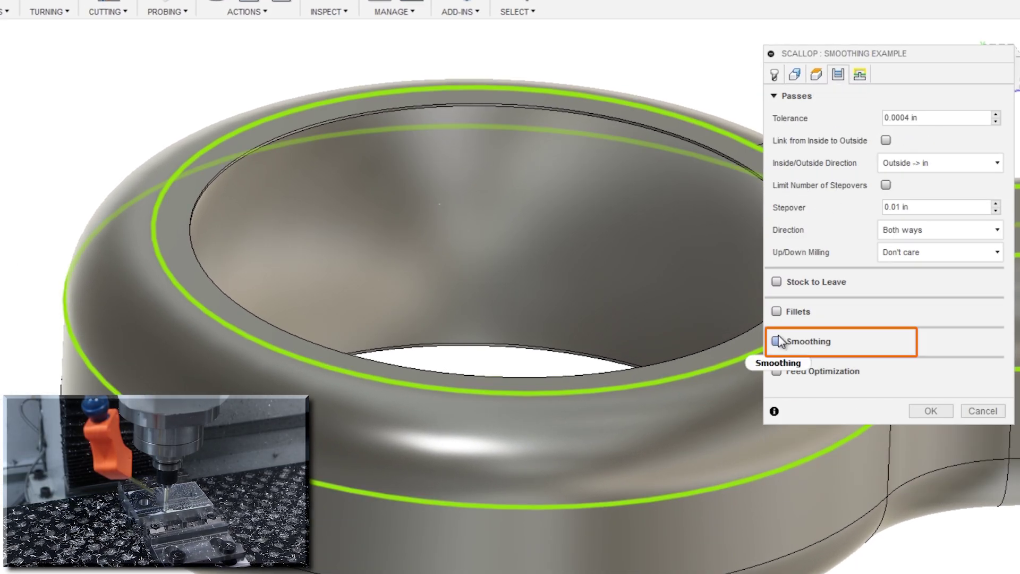
mouse_move(779, 343)
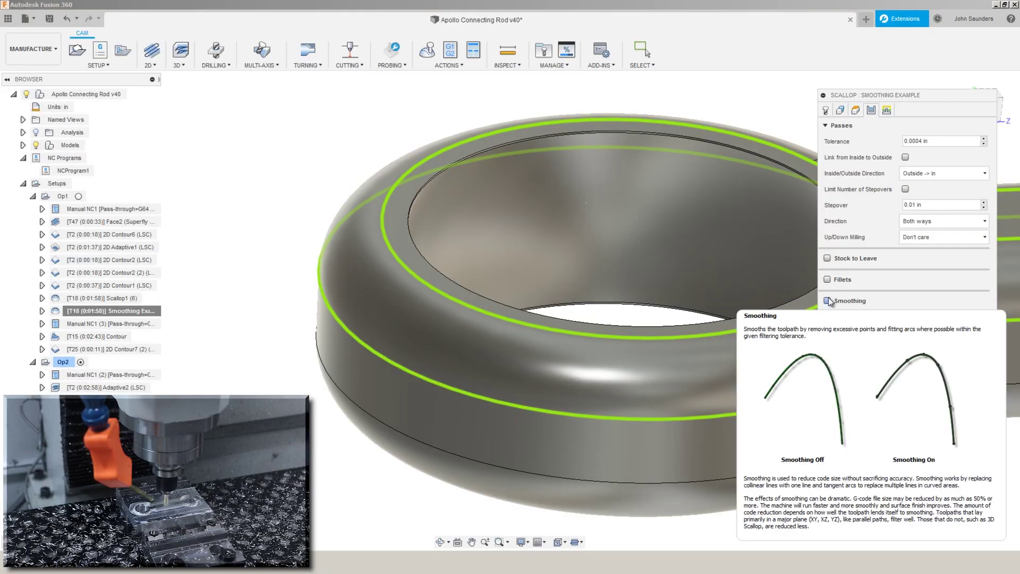
Step: Enable smoothing with a 0.002 smoothing tolerance and regenerate the toolpath
left_click(829, 301)
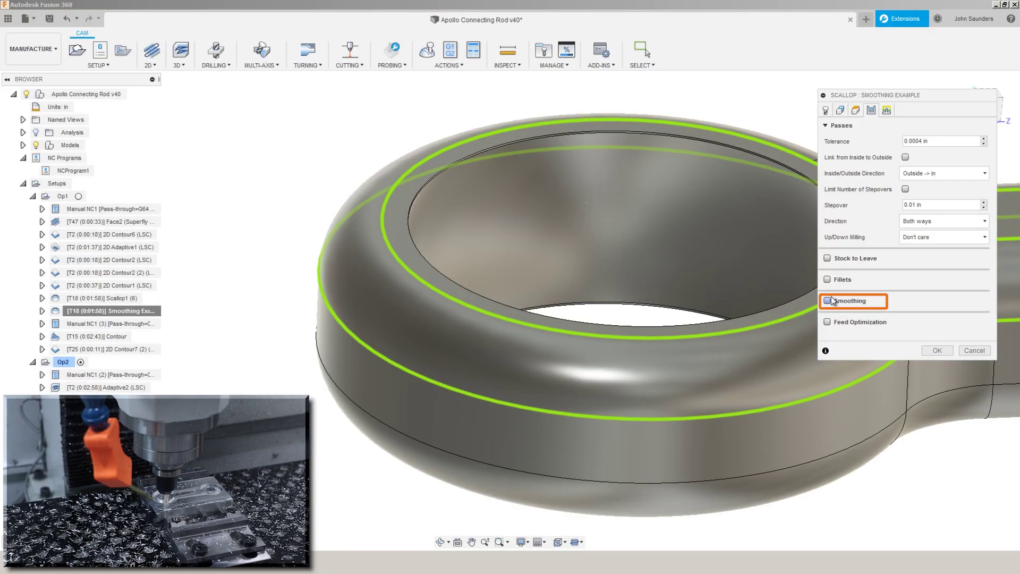
left_click_drag(935, 317, 915, 316)
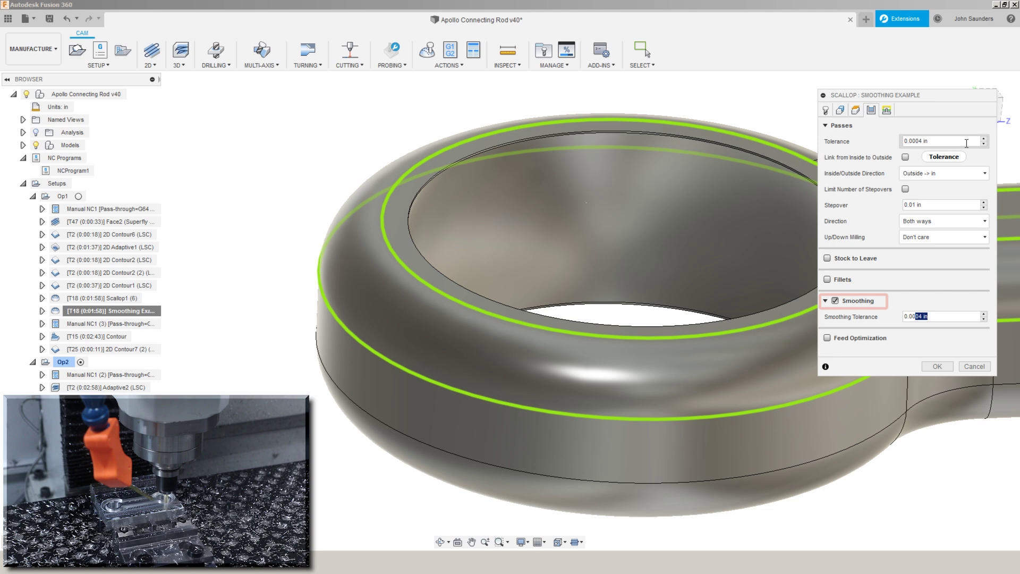
mouse_move(967, 143)
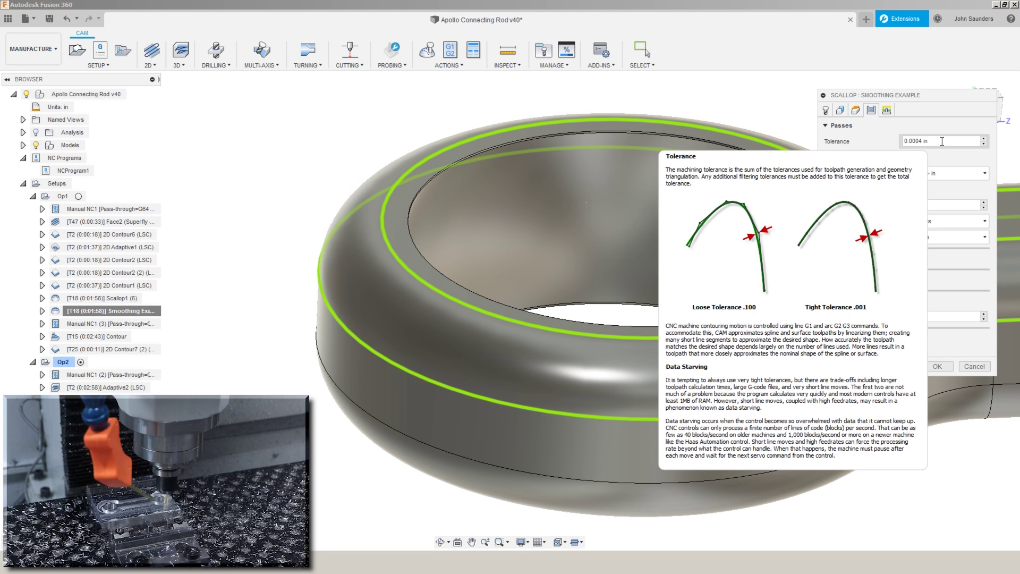
mouse_move(942, 318)
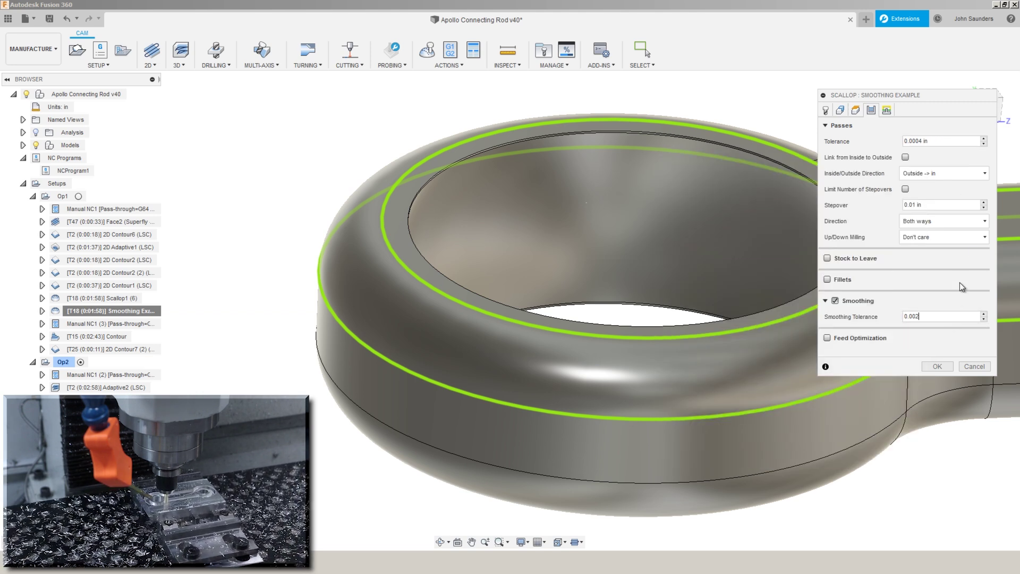
left_click(937, 367)
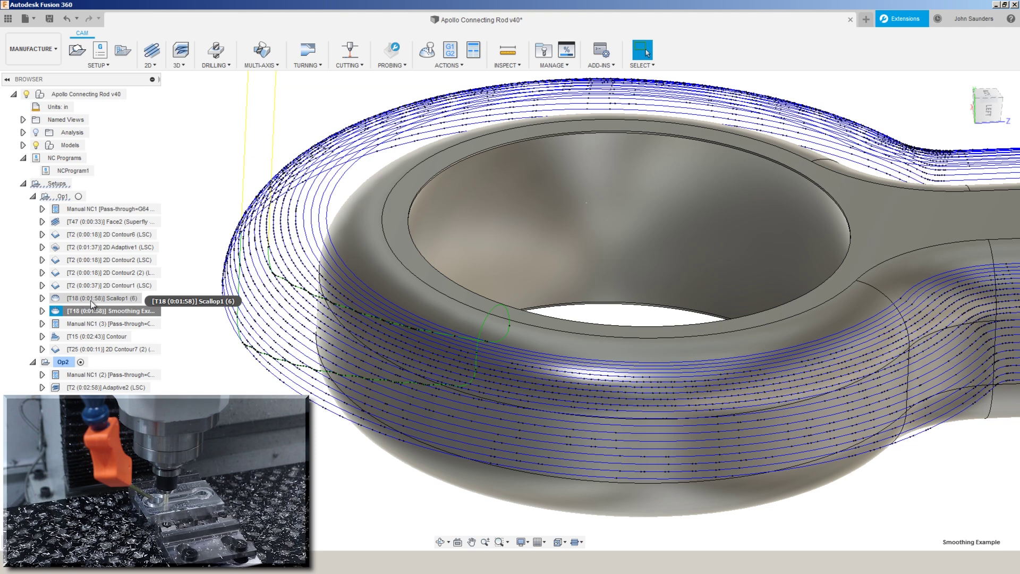
Step: Compare the Scallop1 (6) and Smoothing Example toolpaths
left_click(90, 300)
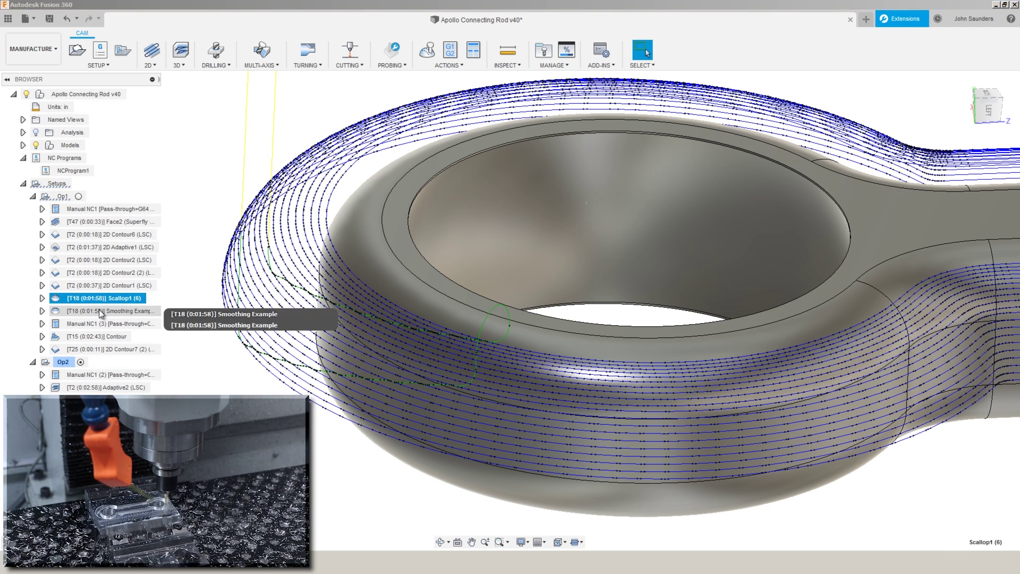
left_click(100, 312)
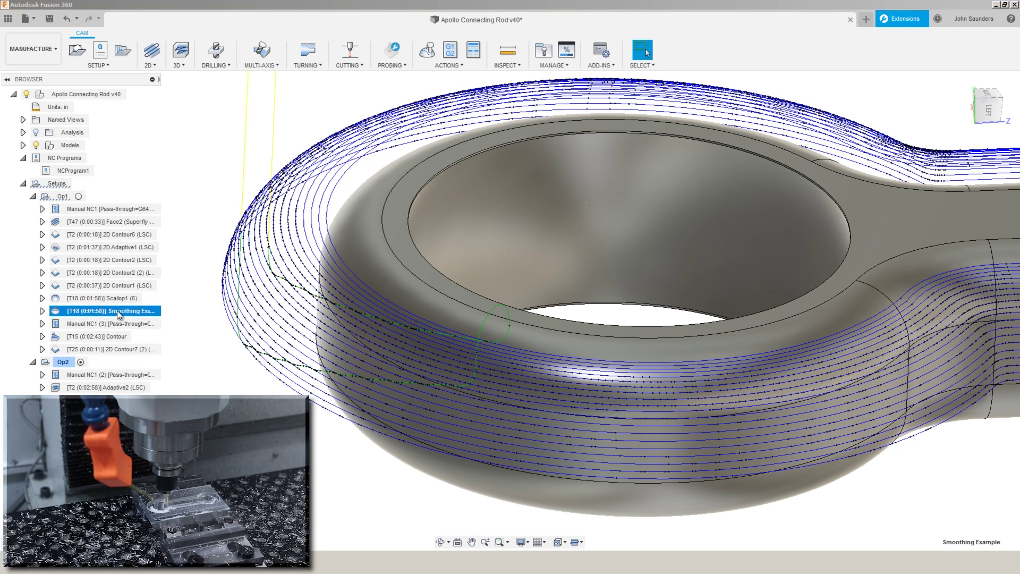
right_click(120, 314)
Step: Change Smoothing Example to tolerance 0.0001 and smoothing tolerance 0.008, accepting the warning
left_click(135, 8)
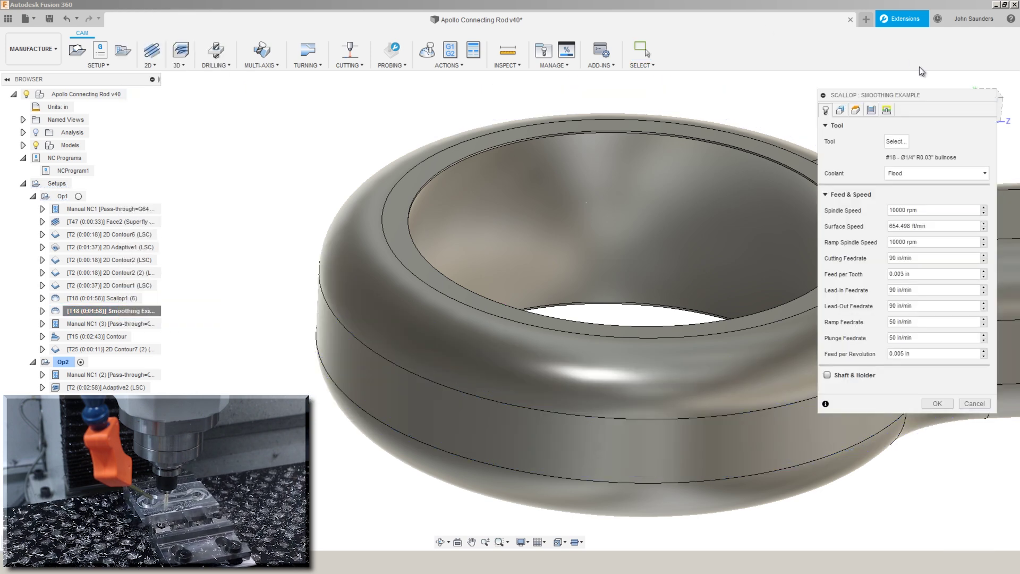
left_click(870, 110)
left_click_drag(919, 142, 934, 141)
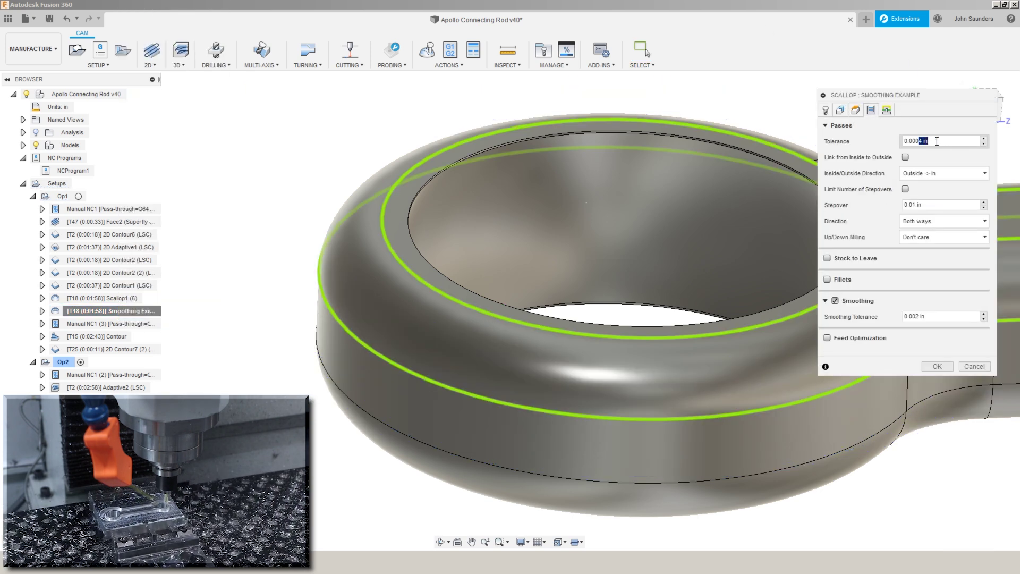
type("1")
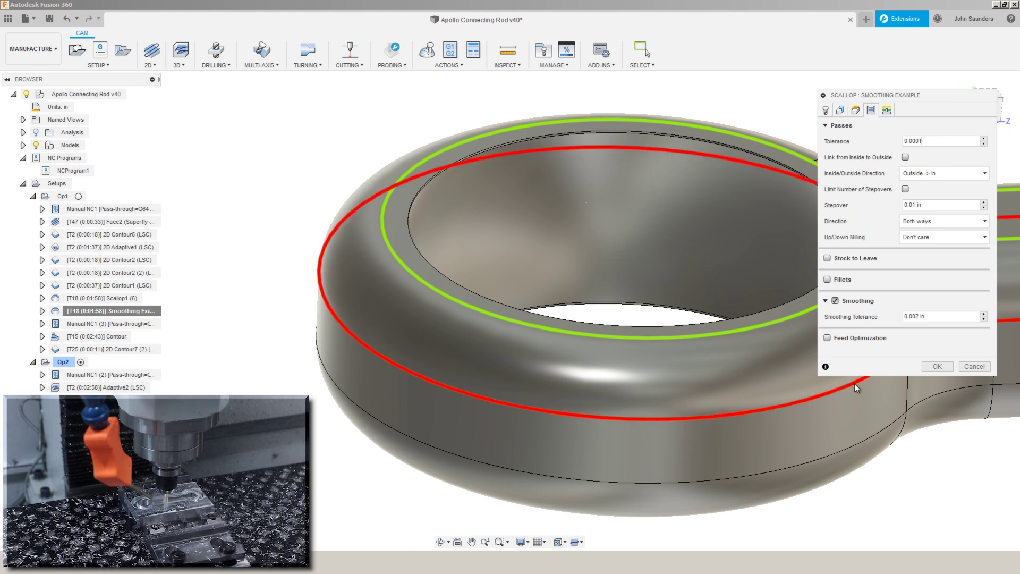
left_click_drag(915, 317, 961, 317)
type("8")
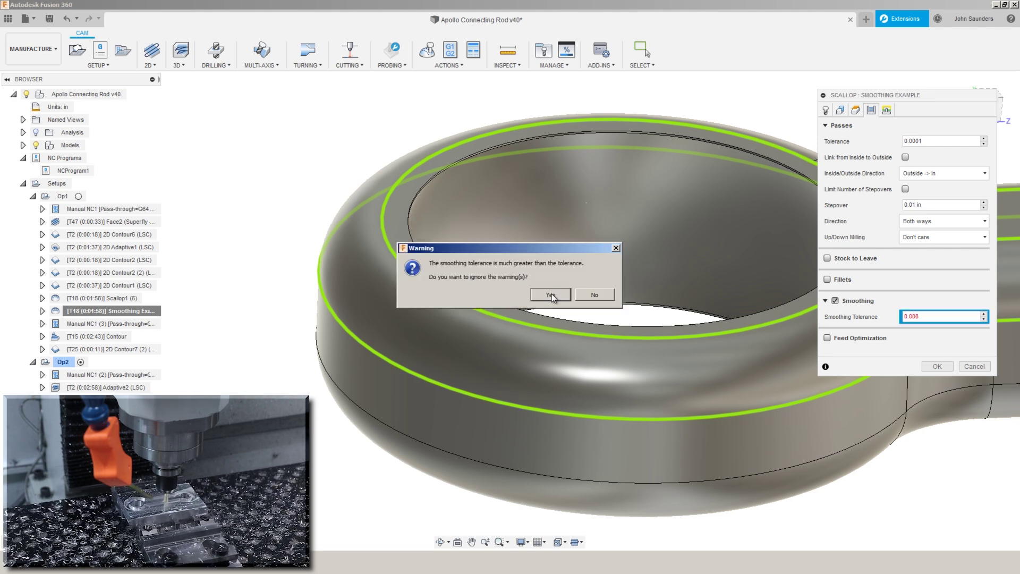
left_click(551, 296)
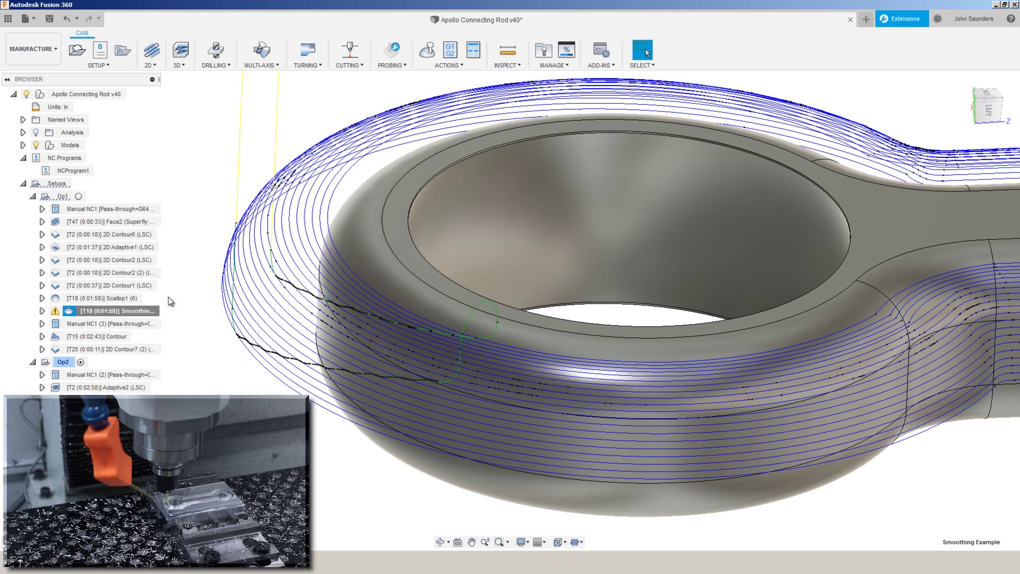
Step: Compare toolpaths with Scallop1 (6), then delete the Smoothing Example operation
left_click(152, 298)
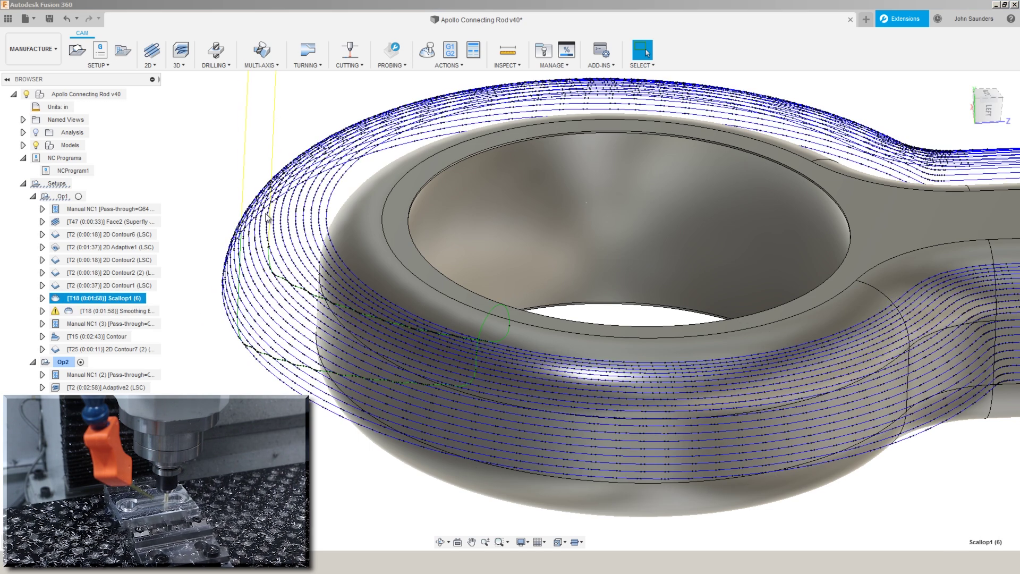
left_click(139, 312)
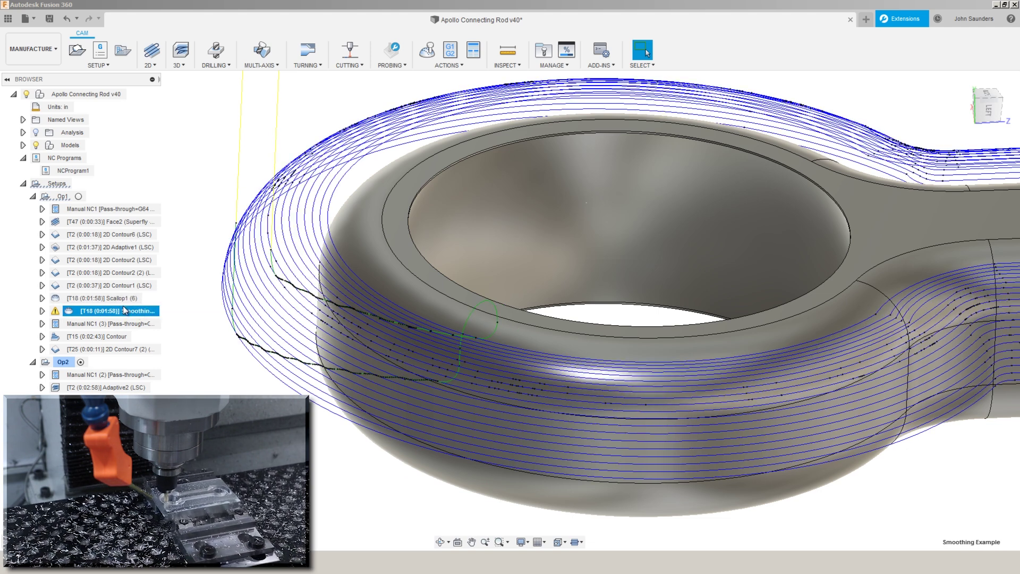
key("Delete")
left_click(126, 299)
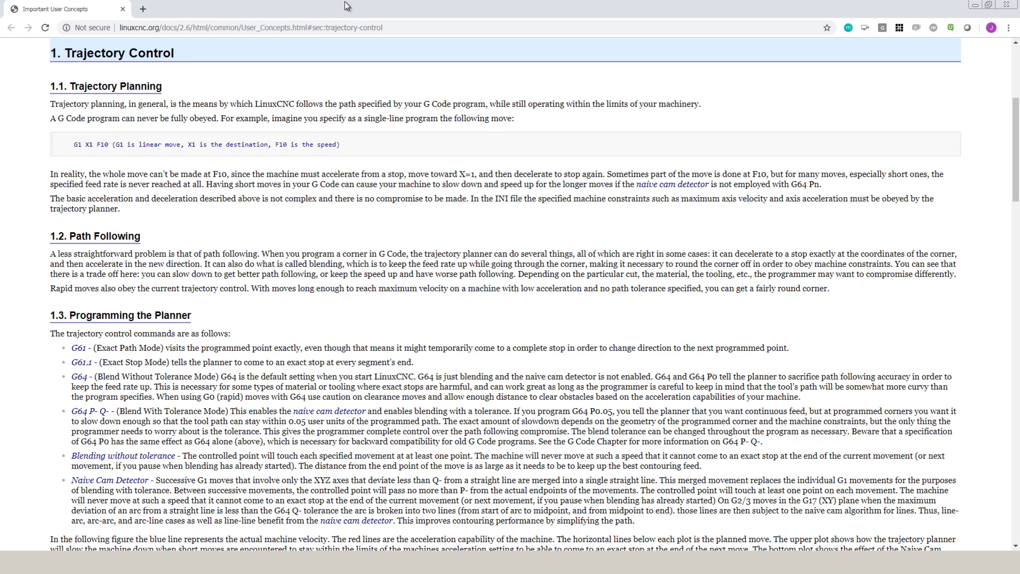
Step: Read the LinuxCNC trajectory control and G64 documentation, then switch to the Tormach blended path page
left_click(349, 28)
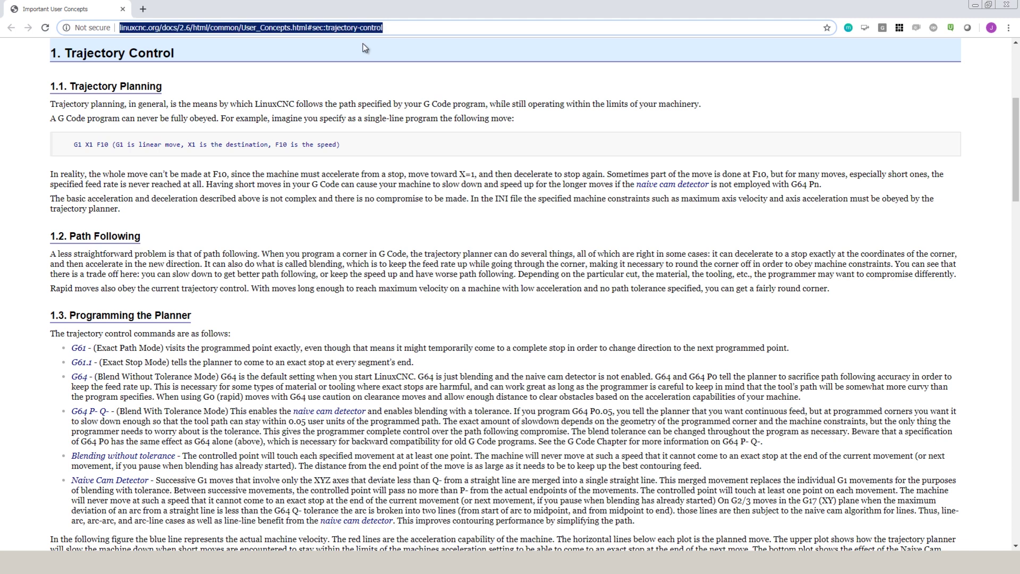
left_click(344, 101)
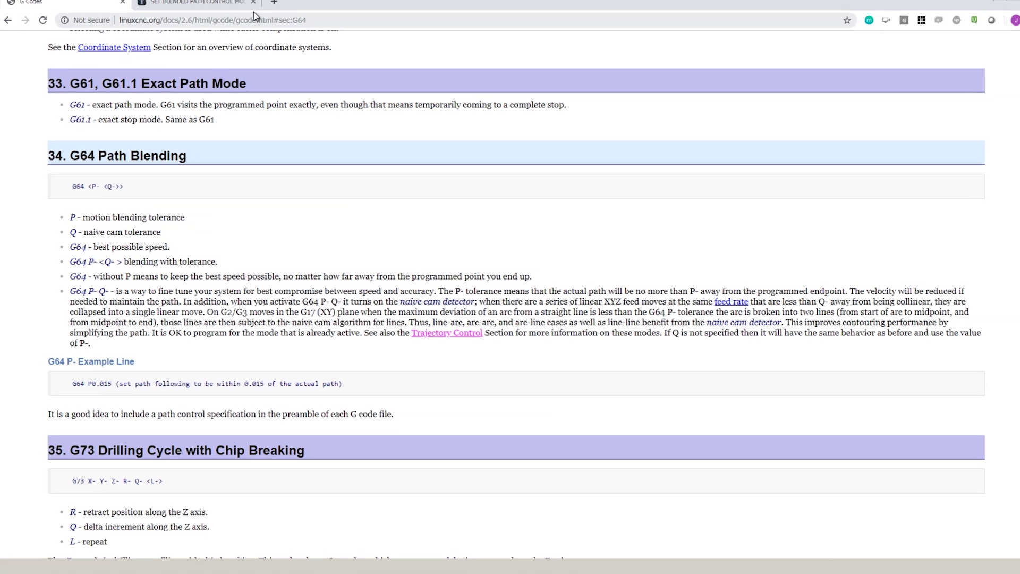
left_click(211, 11)
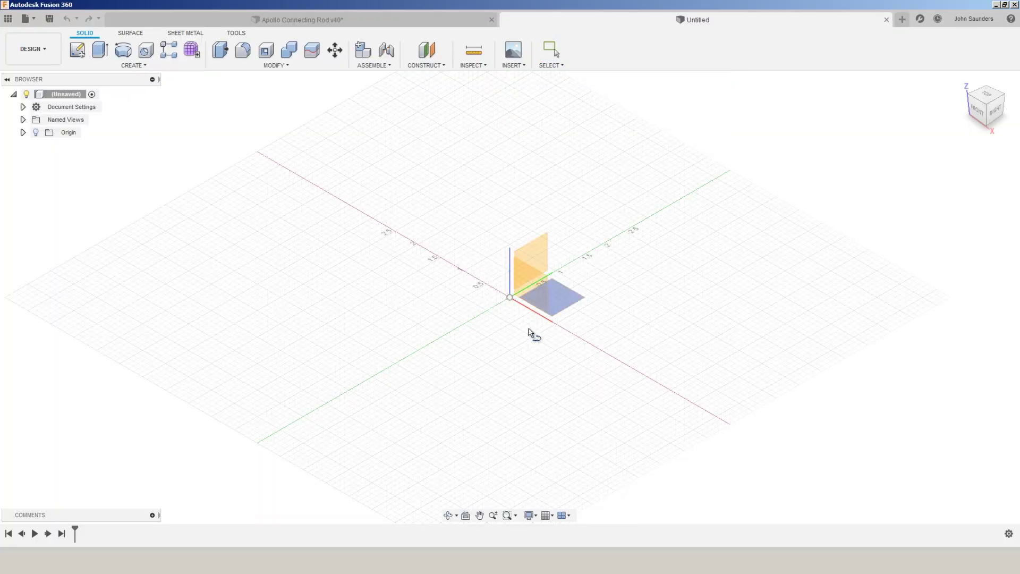
Step: Sketch a two-segment peaked line and a horizontal line beneath it on an origin plane
left_click(532, 292)
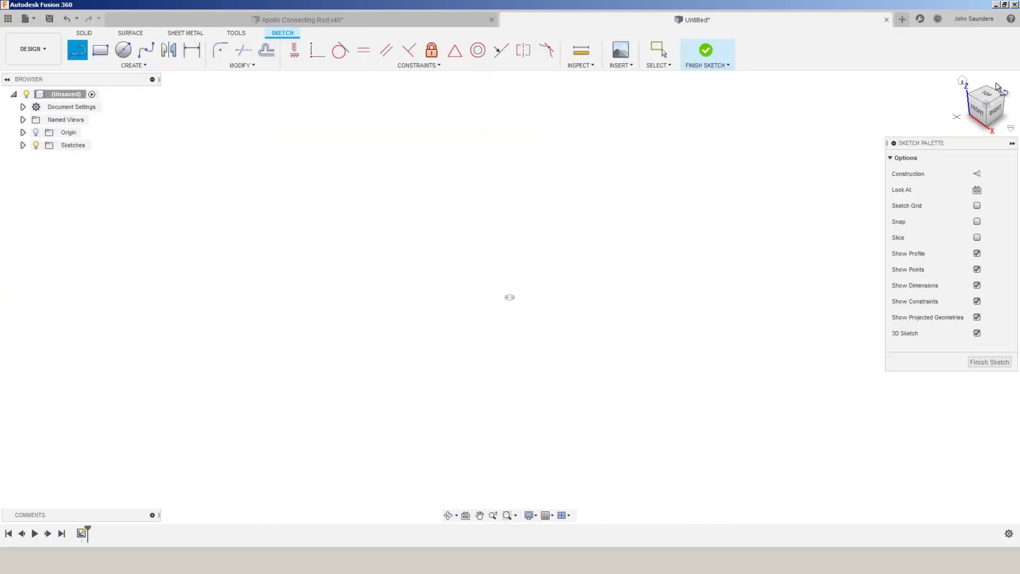
left_click(510, 297)
left_click(614, 277)
left_click(741, 312)
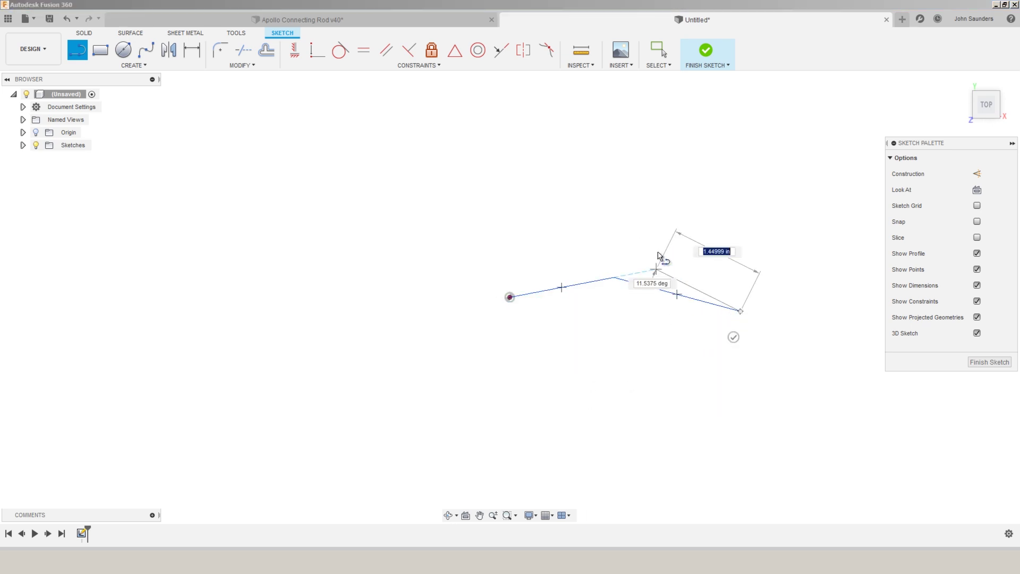
key("Escape")
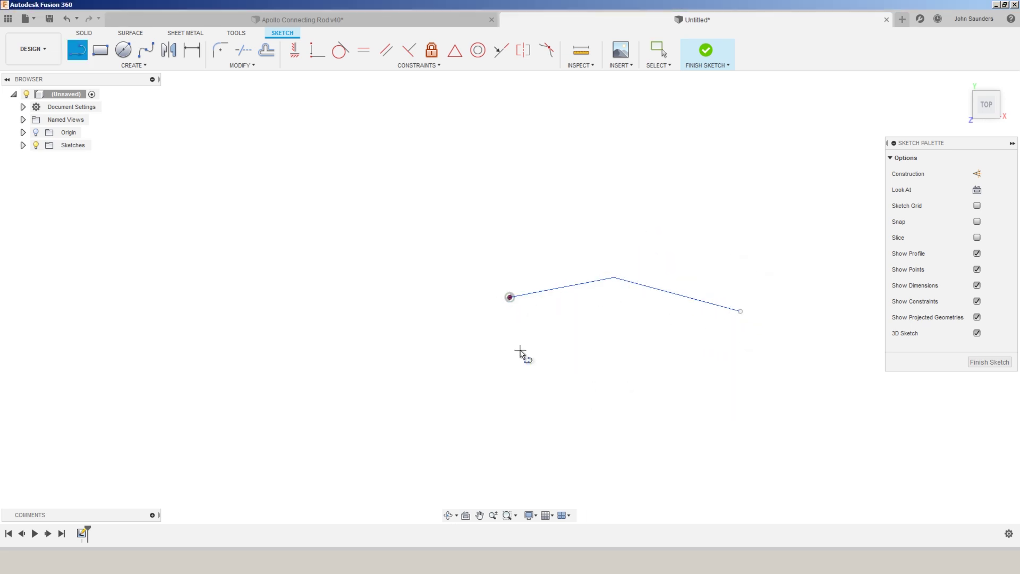
left_click(505, 349)
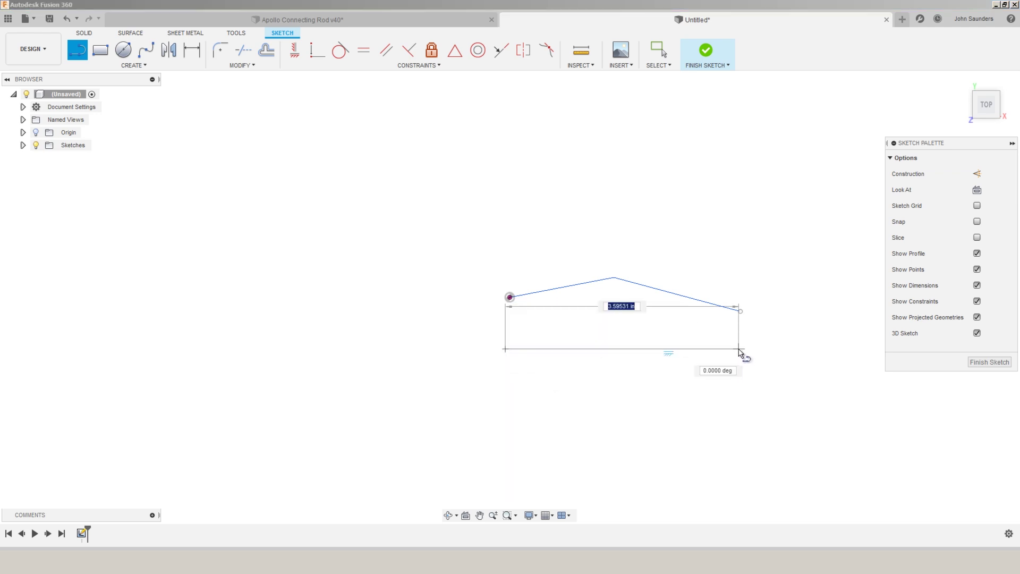
left_click(739, 349)
key("Escape")
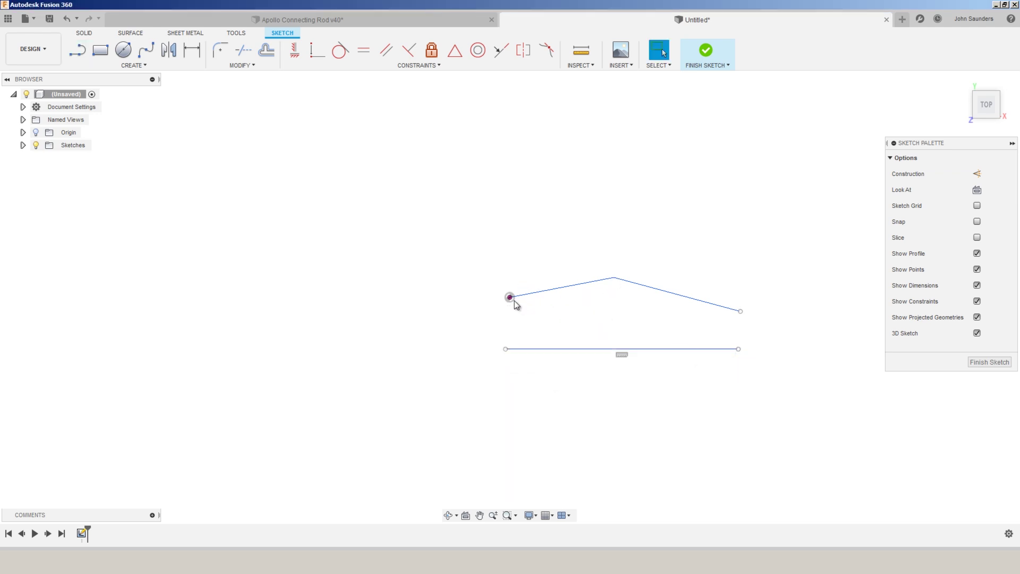
Step: Add a 0.30712 in vertical dimension from the chain's left endpoint to its top vertex
key("d")
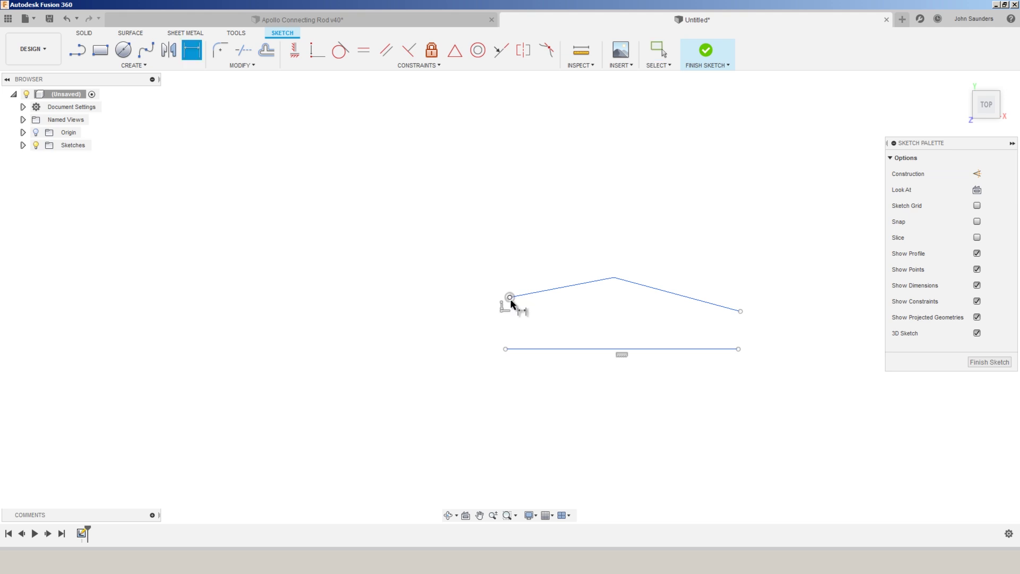
left_click(510, 297)
left_click(613, 277)
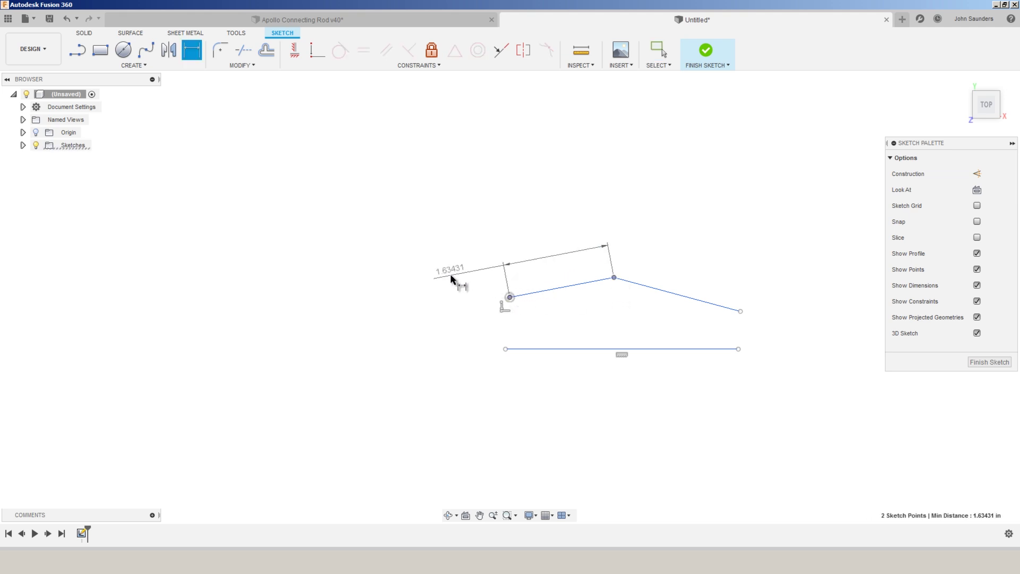
left_click(449, 283)
key("Return")
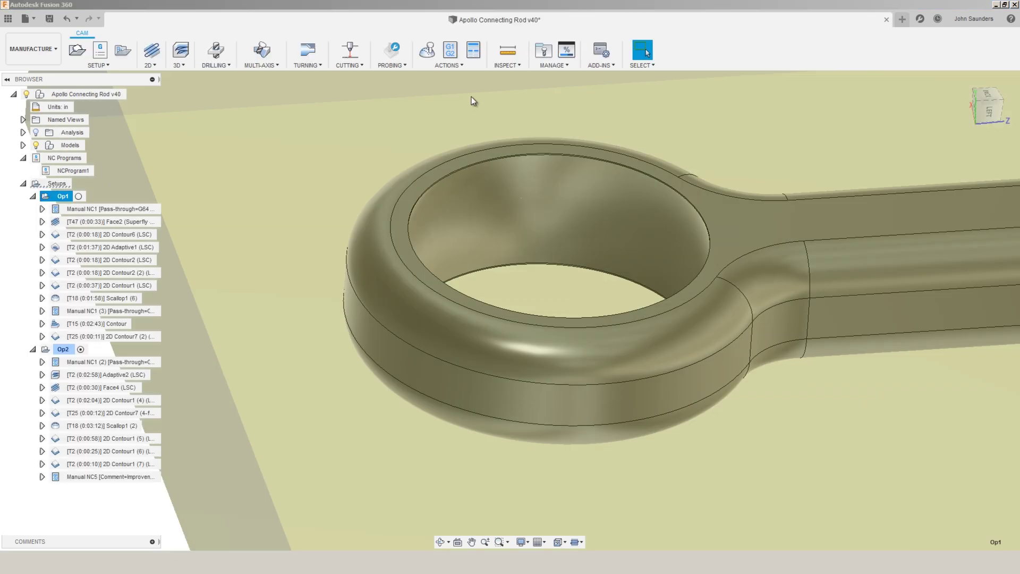
Step: Post the setups with Tormach PathPilot as program 1001.nc, replacing the existing file
left_click(450, 49)
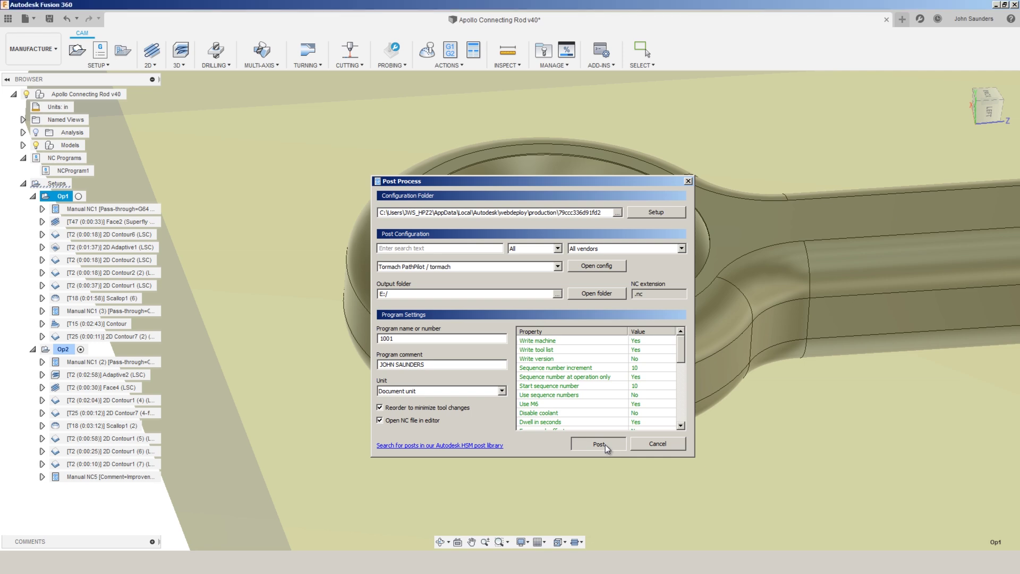
left_click(599, 444)
key("Return")
left_click(542, 282)
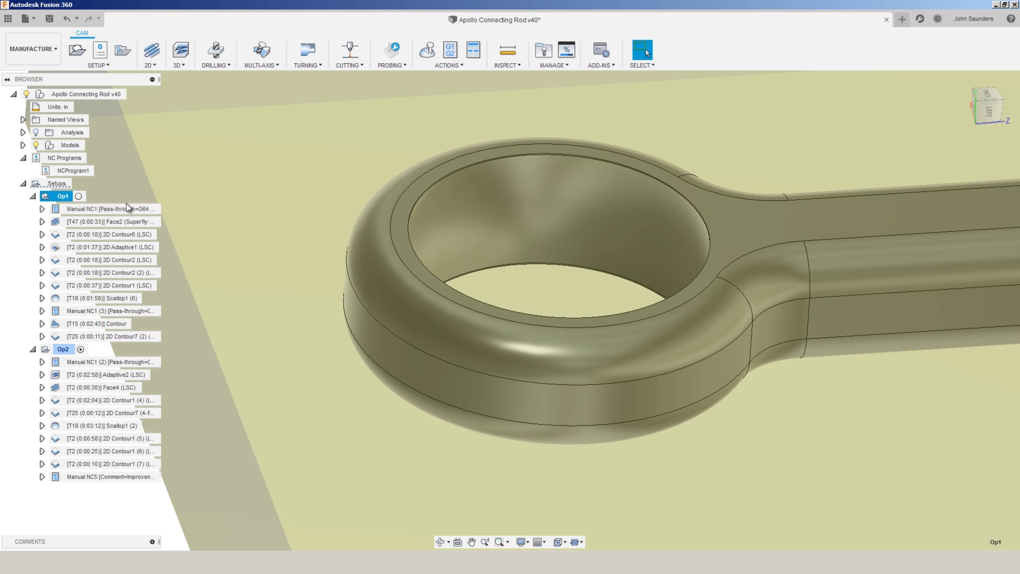
left_click(133, 210)
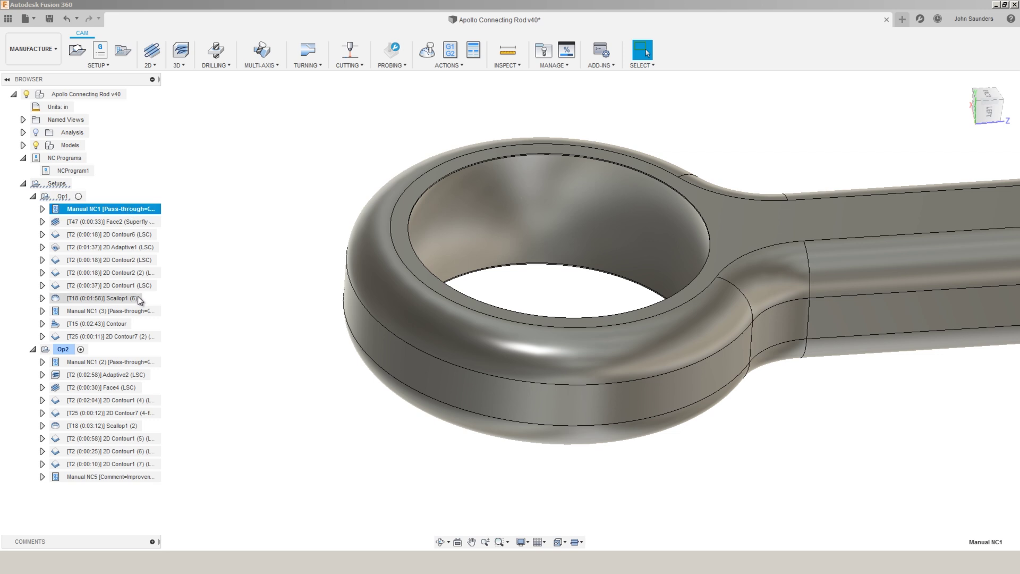
Step: Show Scallop1 (6), then open Manual NC1 and highlight P0.003 in its G64 message
left_click(117, 298)
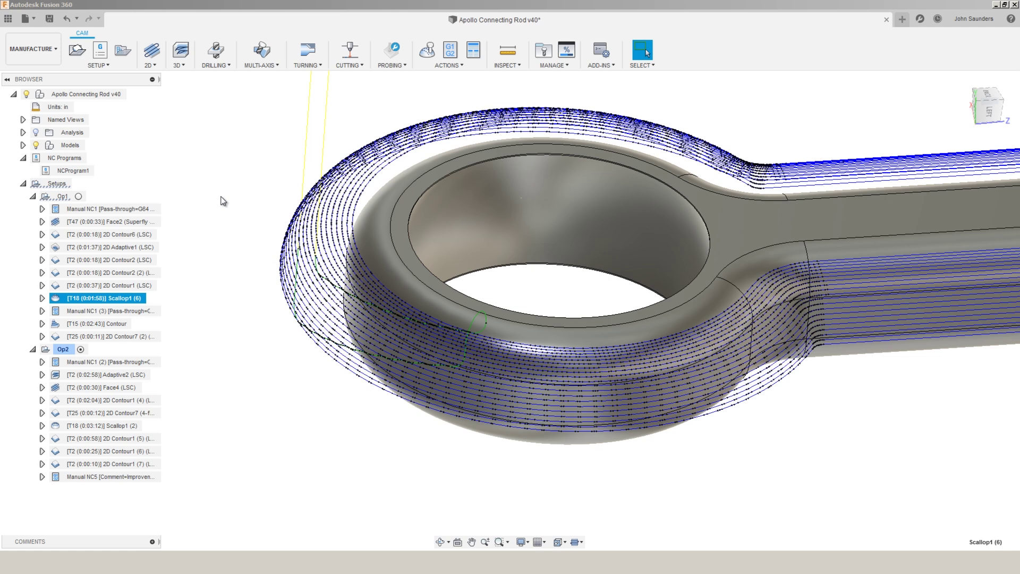
right_click(139, 209)
key("Escape")
double_click(139, 209)
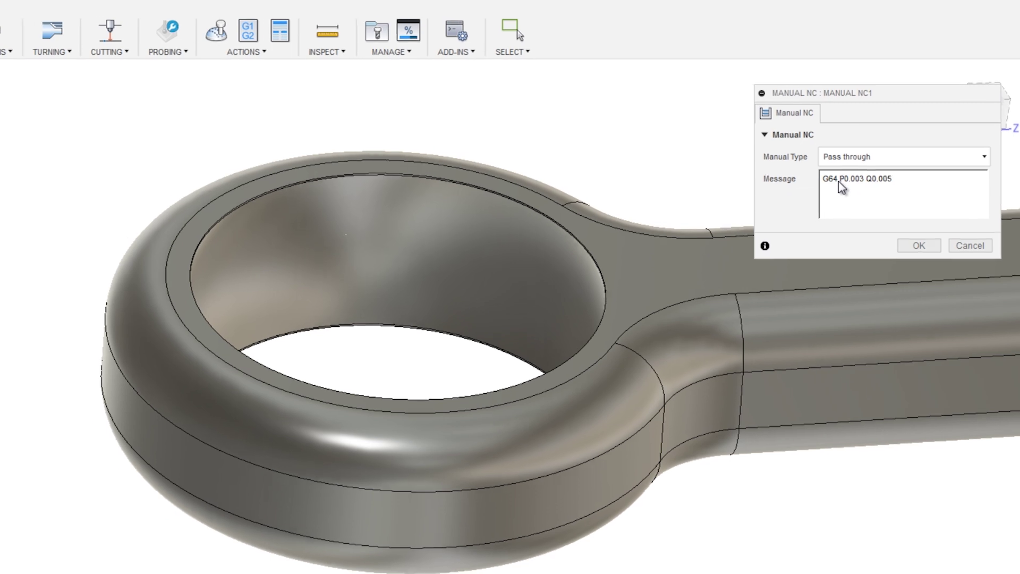
left_click_drag(839, 182, 865, 186)
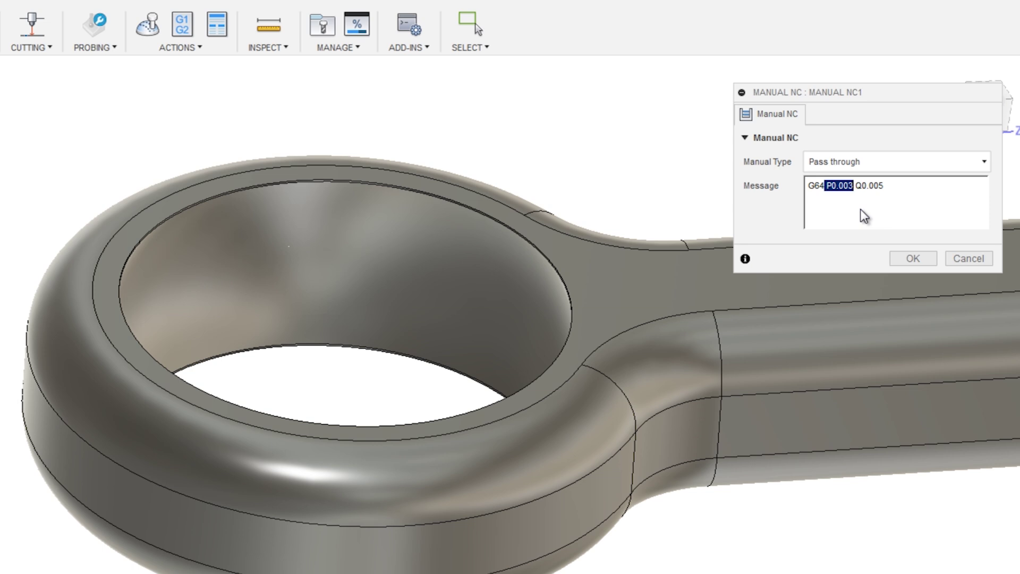
Step: Clear the text selection in the Manual NC1 message field
left_click(865, 216)
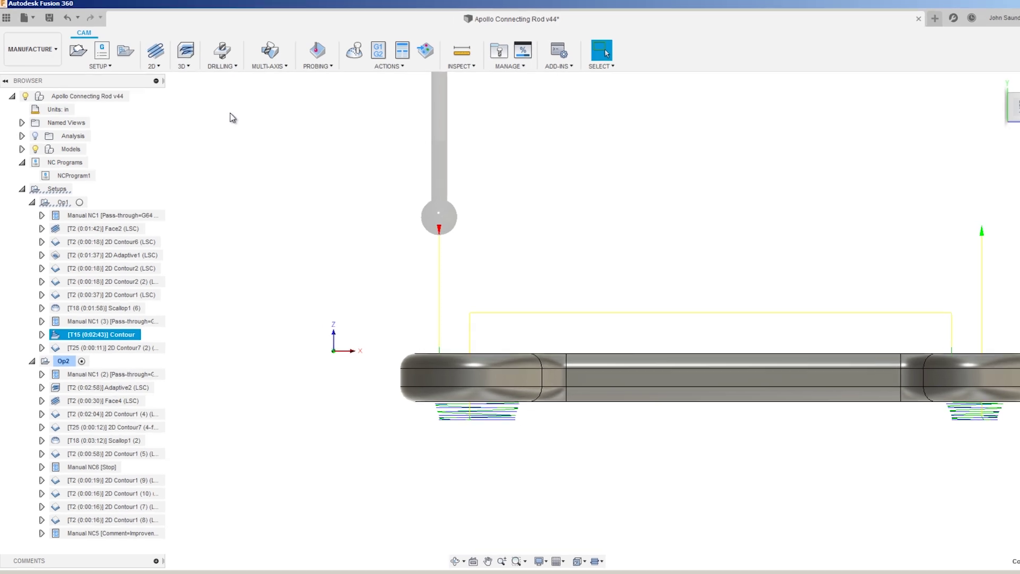
Step: Edit the Contour operation and review its Geometry and Passes settings, including Additional Offset
left_click(179, 62)
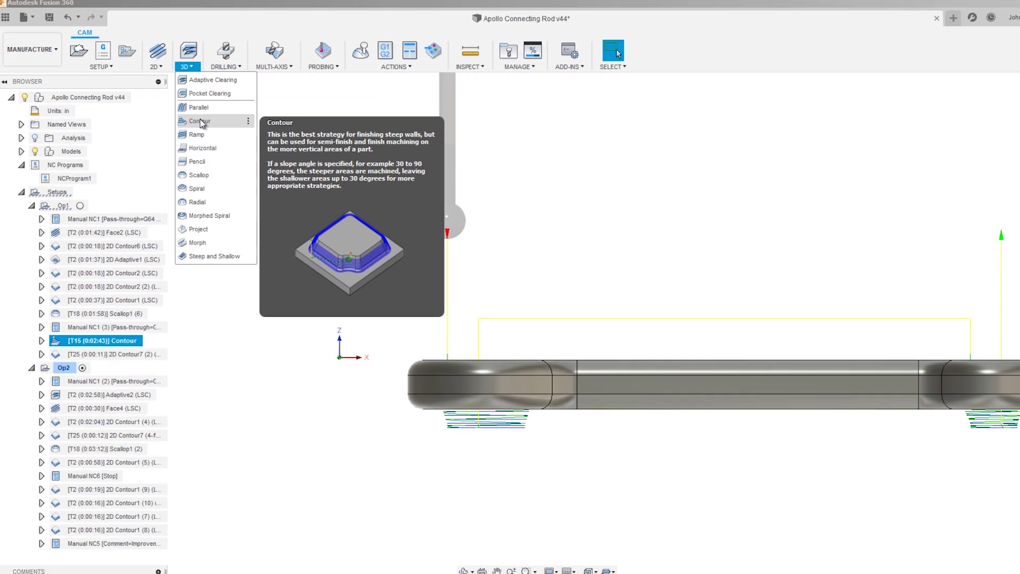
right_click(132, 341)
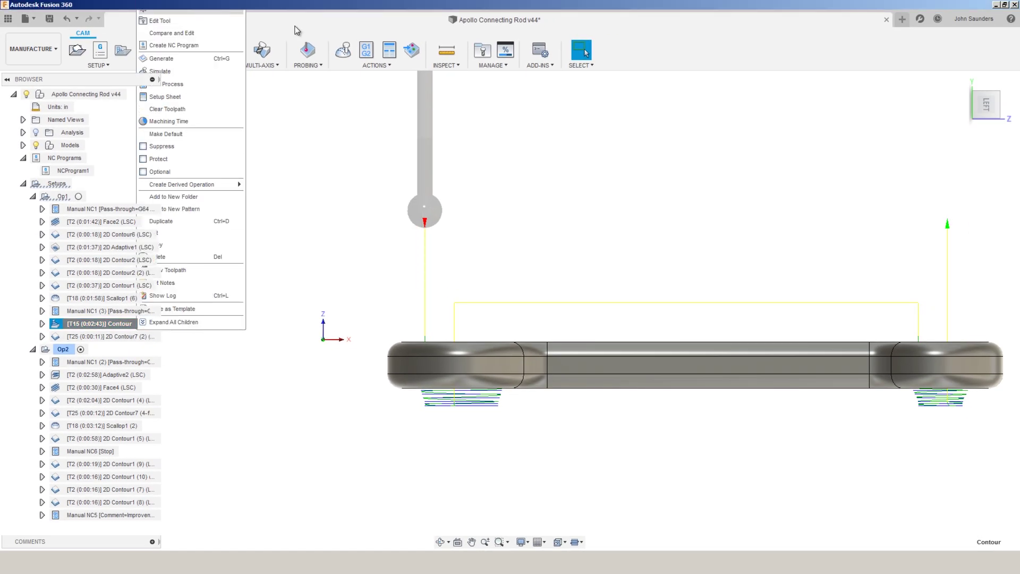
left_click(160, 11)
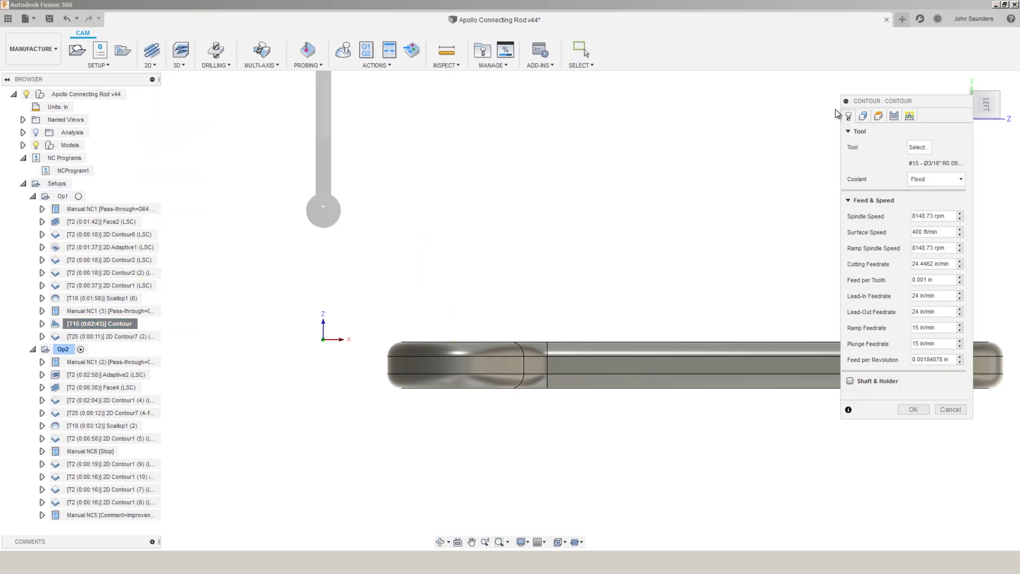
left_click(846, 114)
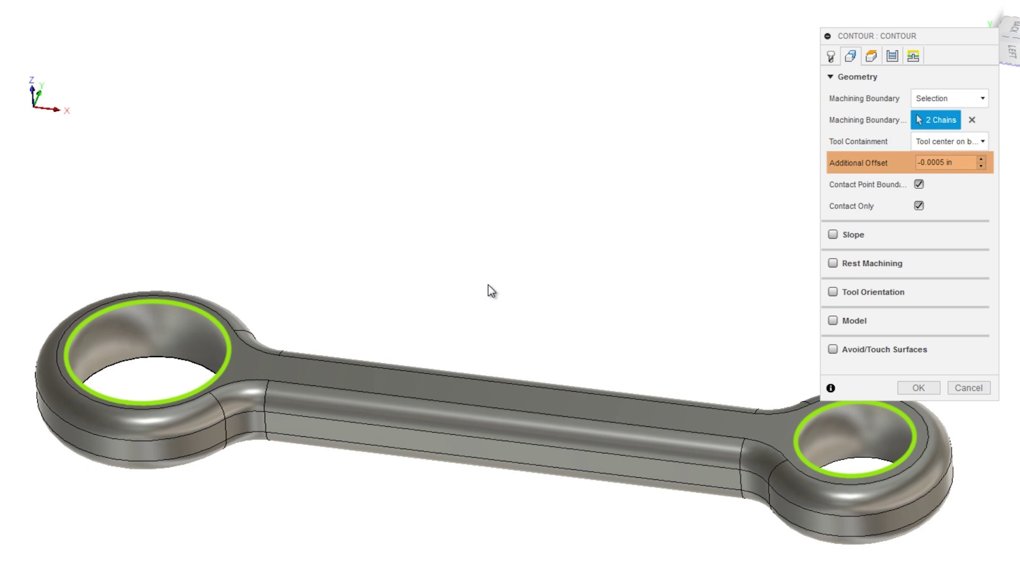
left_click(892, 55)
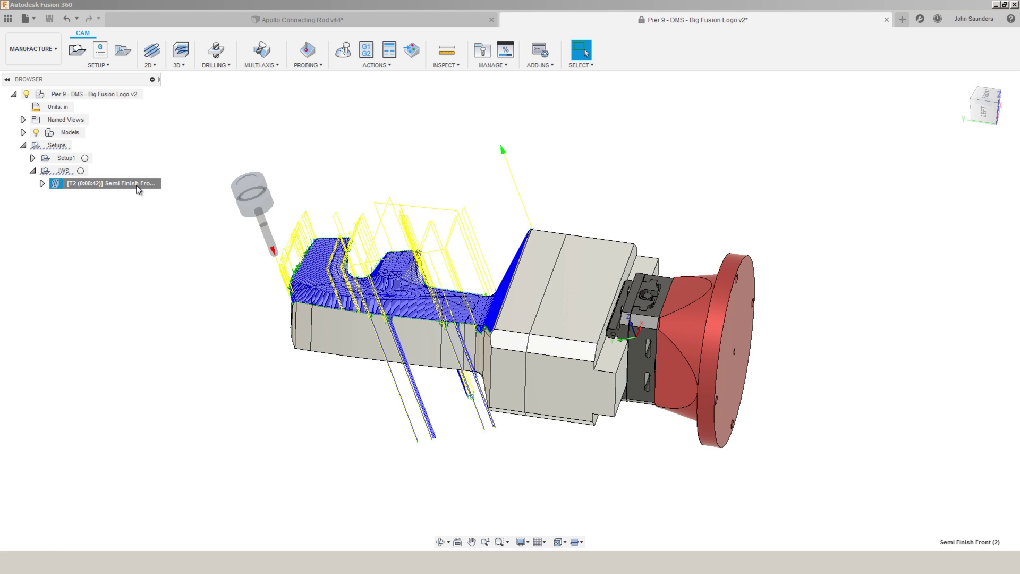
Step: Review the Semi Finish Front (2) pass settings, regenerate it, and inspect the toolpath
double_click(137, 187)
left_click(896, 116)
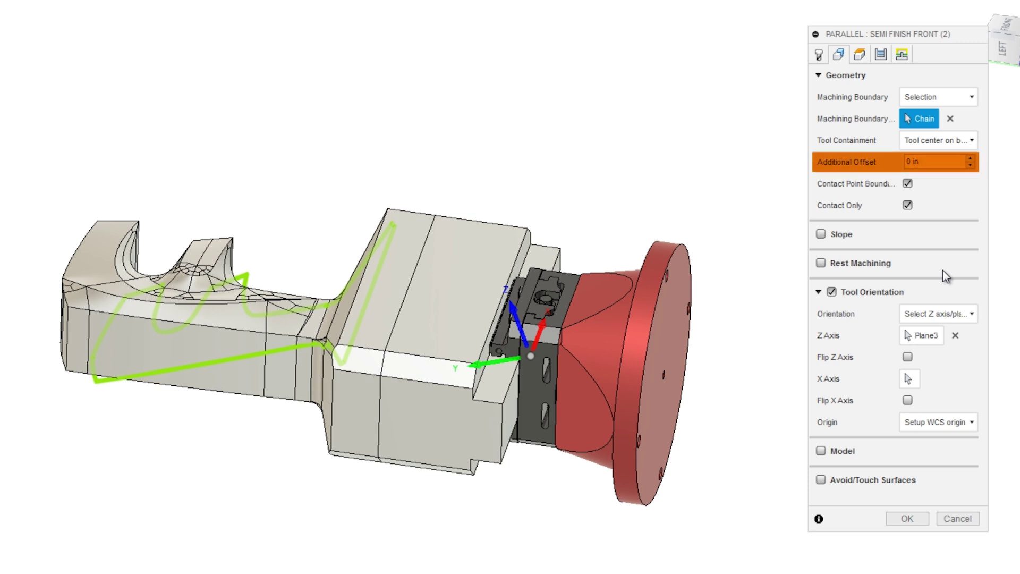
left_click(902, 521)
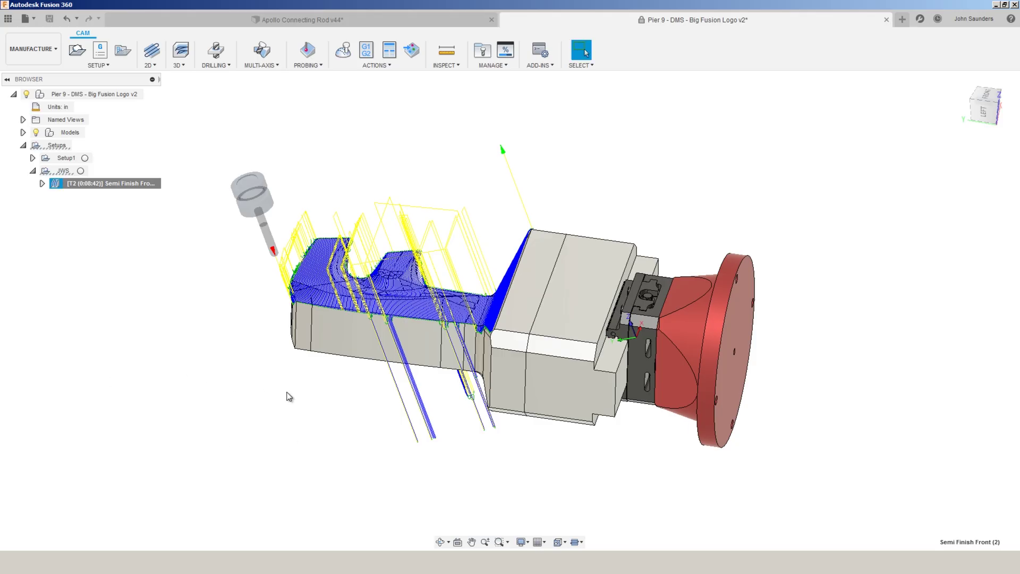
middle_click_drag(440, 377, 402, 379, "shift")
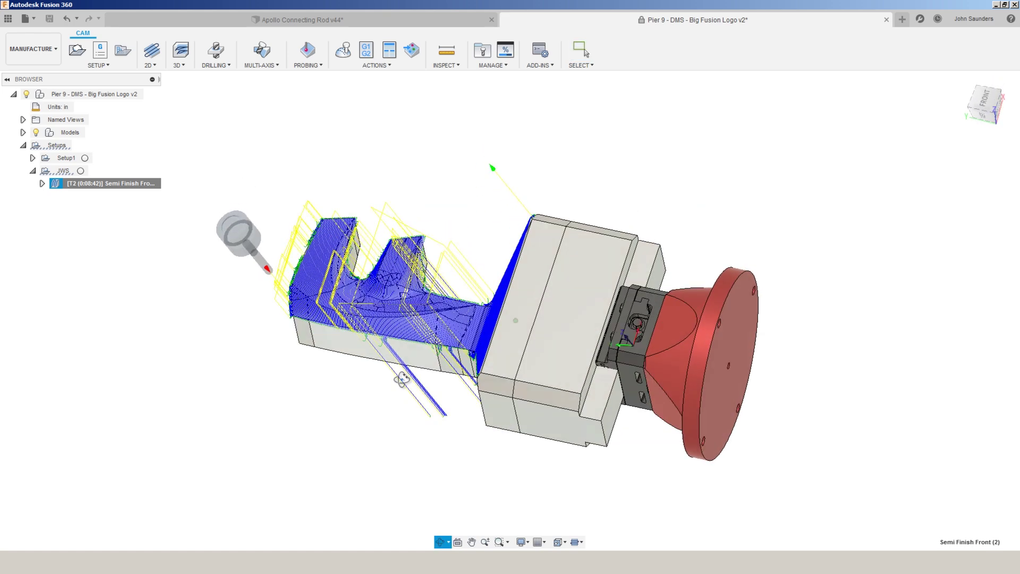
middle_click_drag(402, 379, 398, 369, "shift")
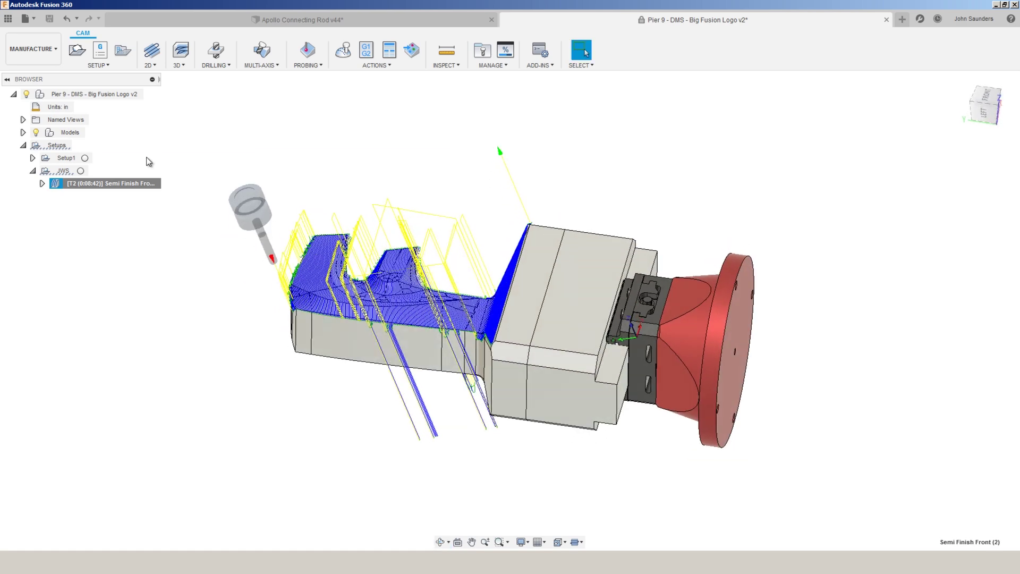
Step: Paste the 0.0004 in Passes tolerance into Geometry > Additional Offset as a negative value
right_click(141, 183)
left_click(154, 193)
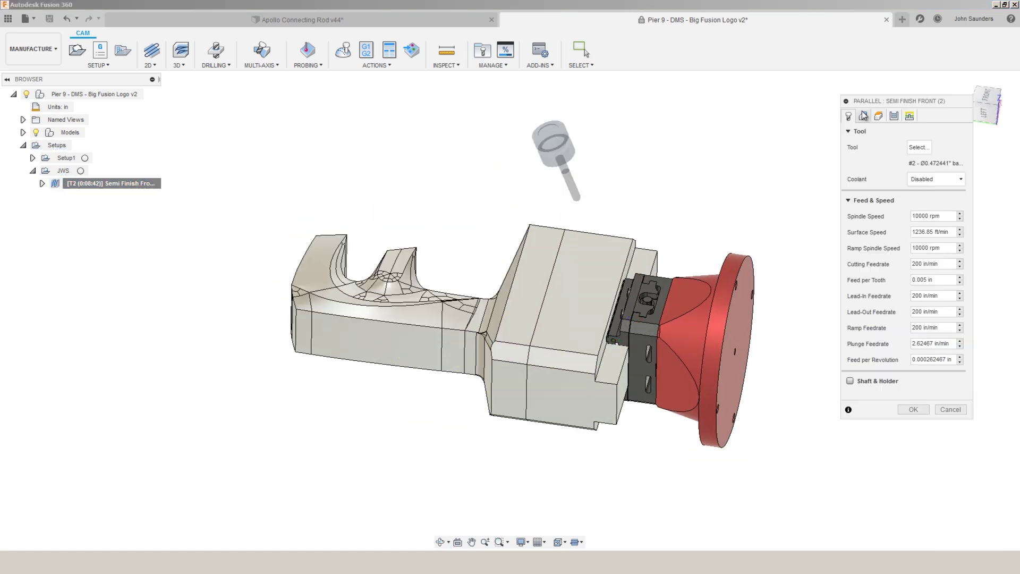
left_click(894, 116)
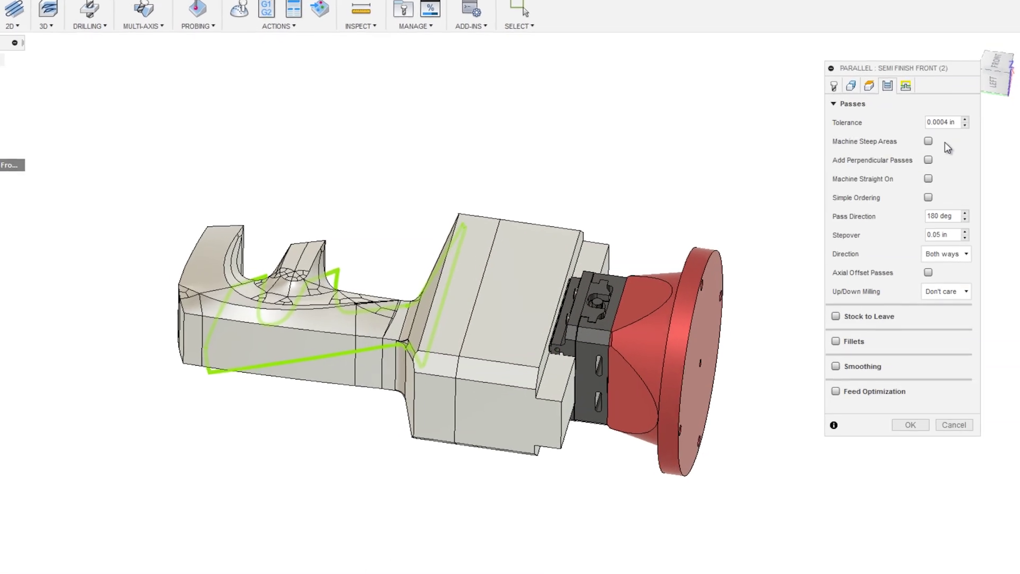
left_click(940, 122)
key("ctrl+c")
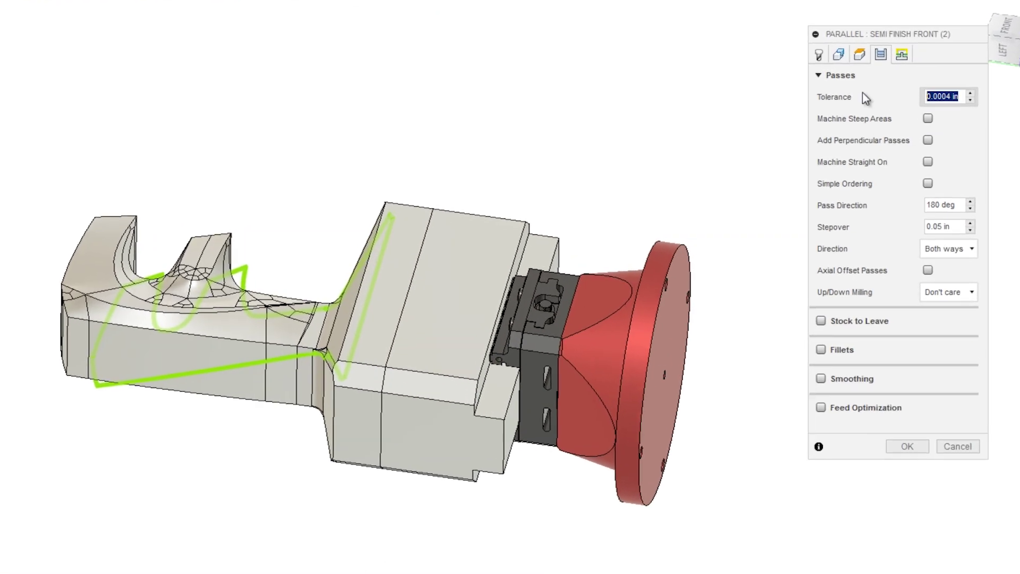
left_click(838, 54)
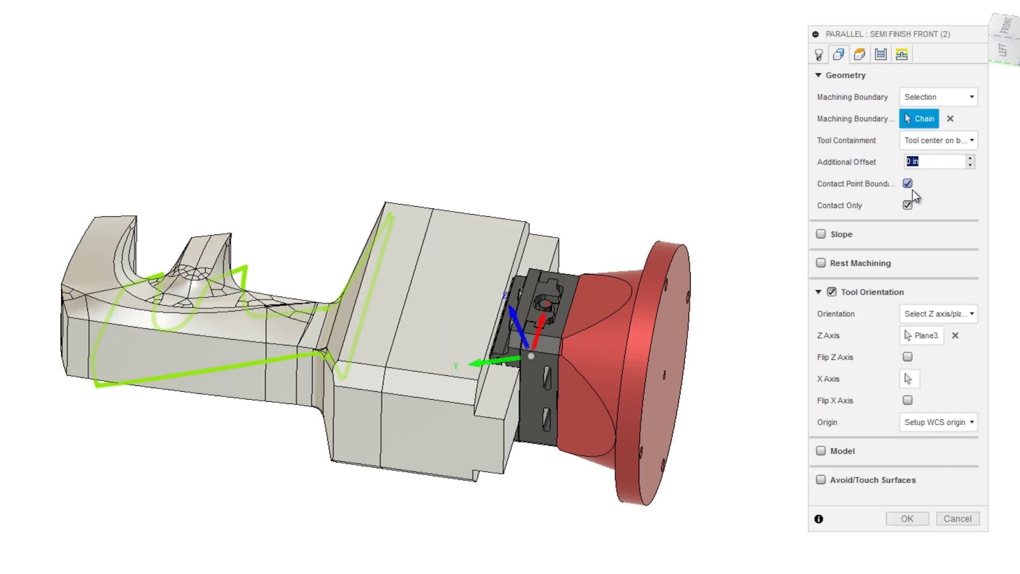
key("ctrl+v")
type("-")
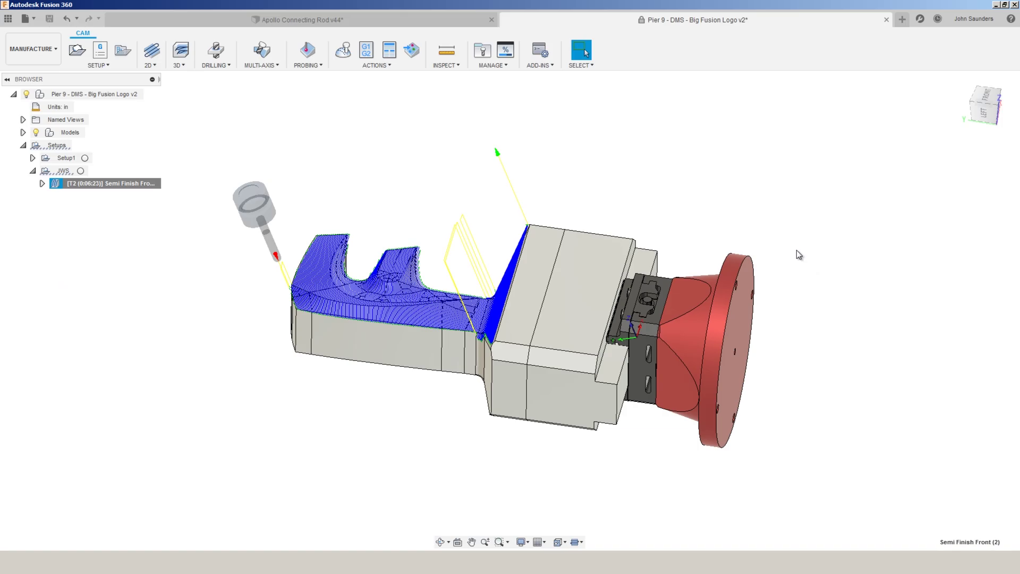
Step: Orbit the connecting rod to view the Adaptive2 clearing toolpath
middle_click_drag(795, 250, 837, 256, "shift")
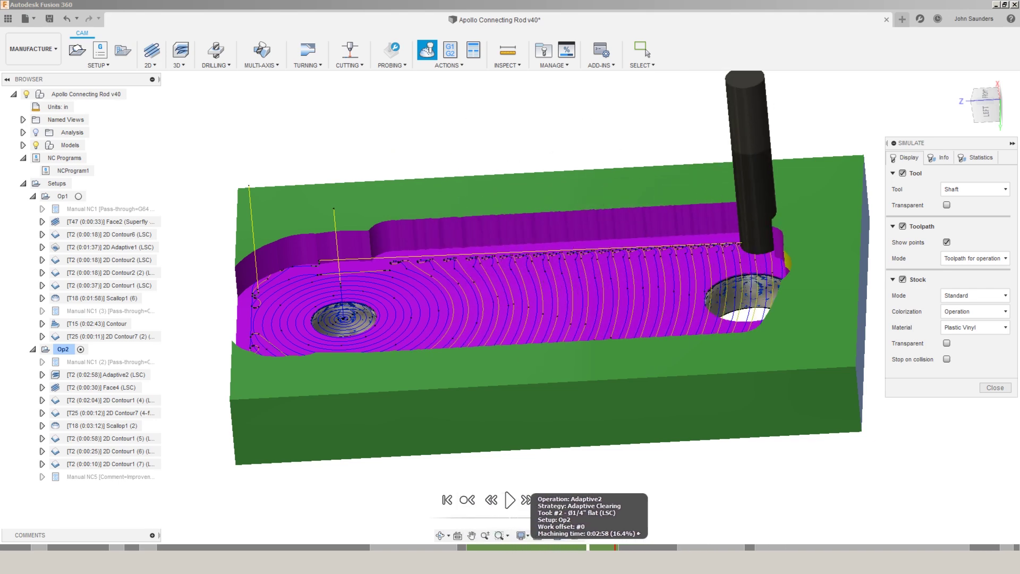
Step: Orbit the simulated stock to a front view and exit the simulation
middle_click_drag(637, 452, 560, 320, "shift")
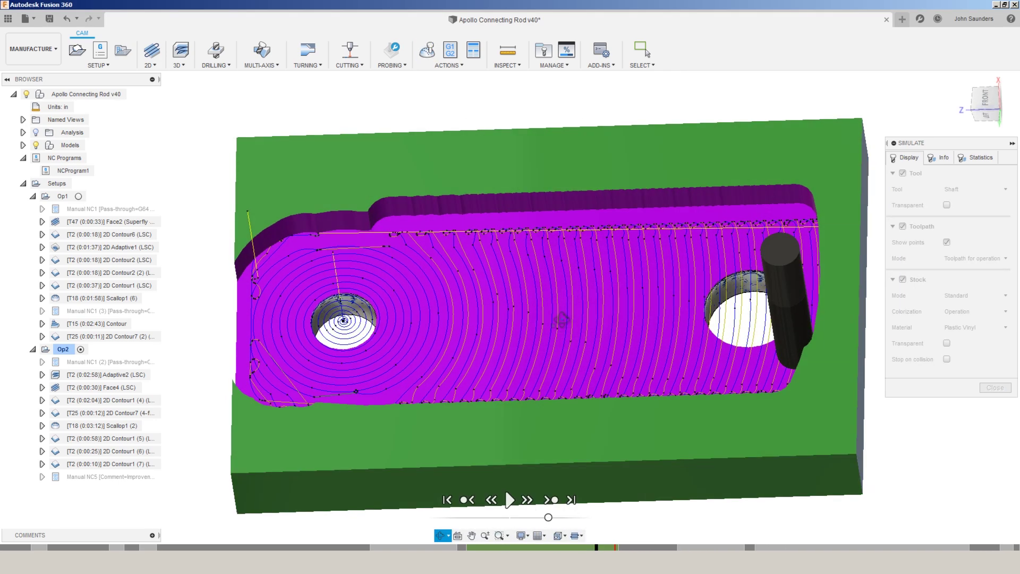
key("Escape")
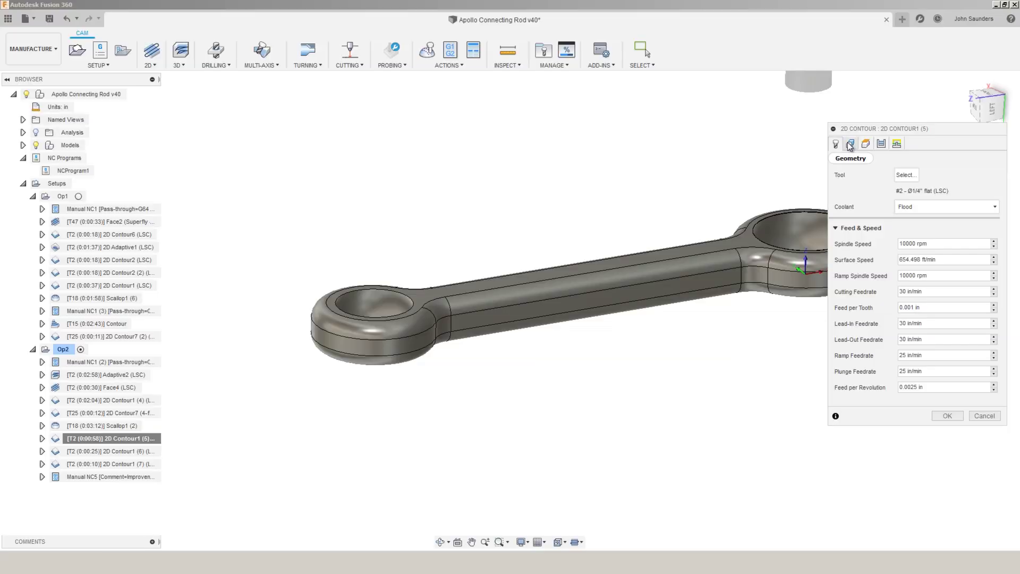
Step: Review the Tabs and Tab Positioning options of 2D Contour1 (5), then cancel unchanged
left_click(849, 144)
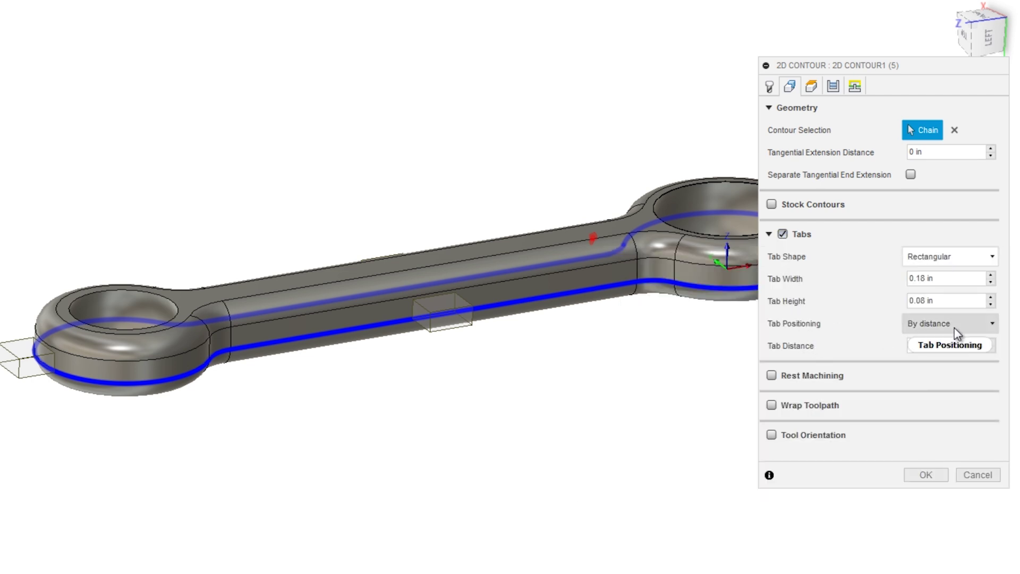
key("Escape")
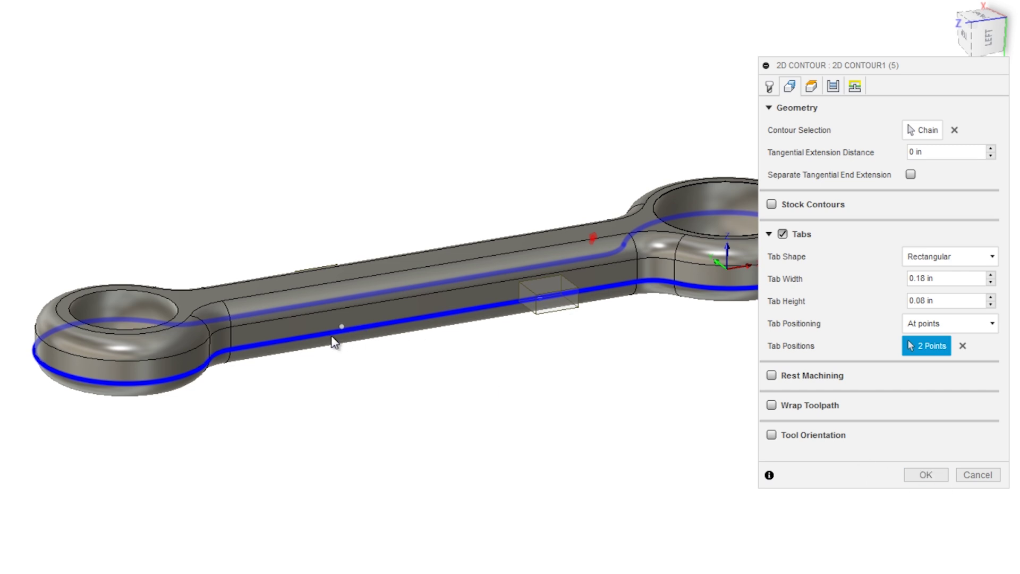
left_click(974, 477)
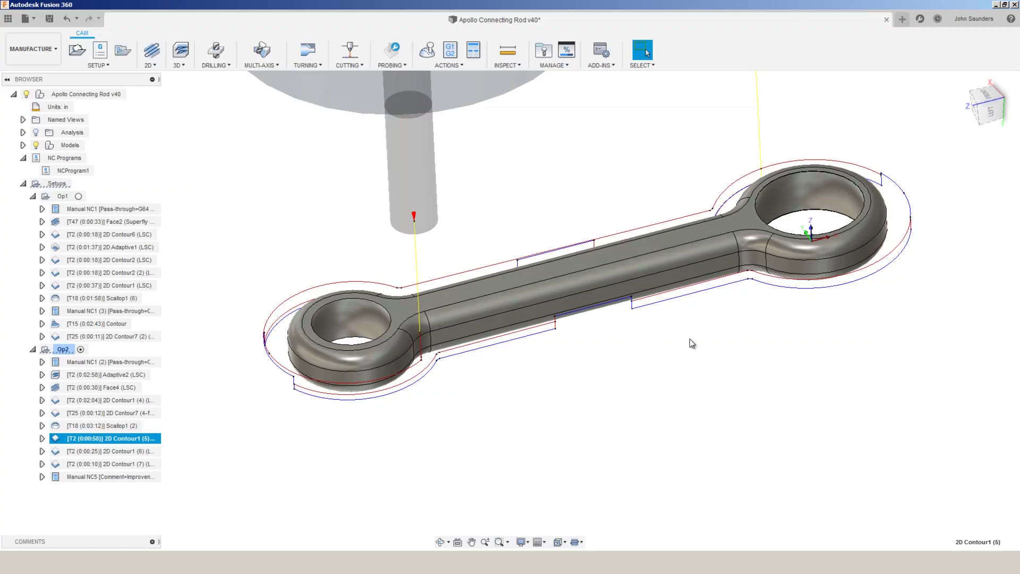
Step: Show the 2D Contour1 (6) and (7) toolpaths and review the Passes settings of (7)
middle_click_drag(537, 392, 521, 401, "shift")
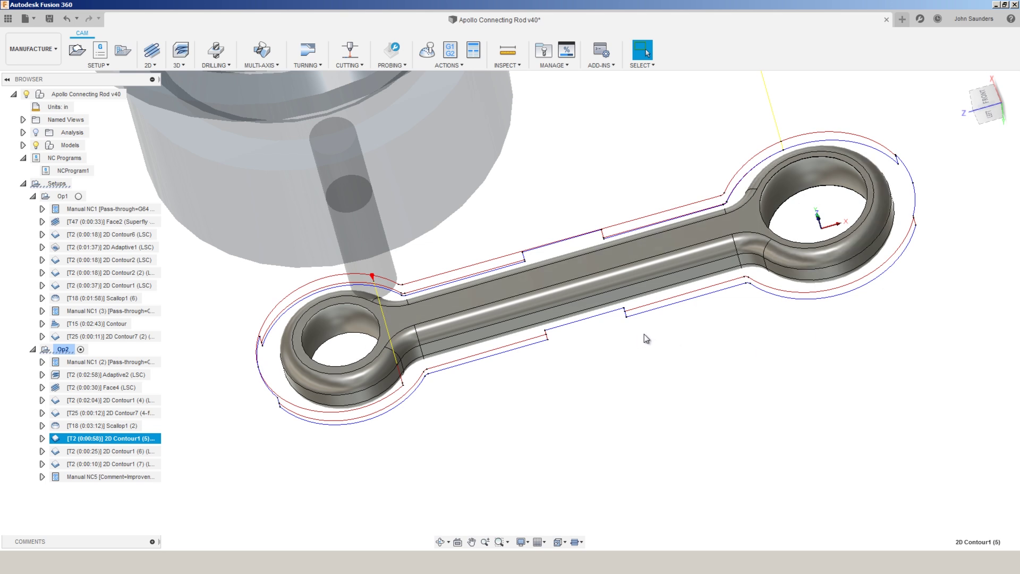
left_click(97, 452)
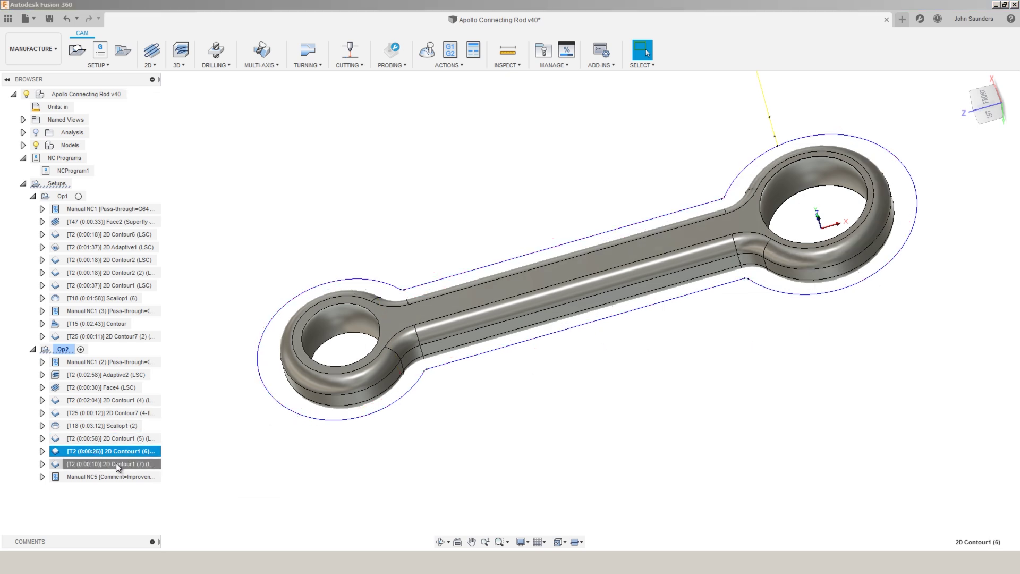
left_click(116, 464)
right_click(112, 464)
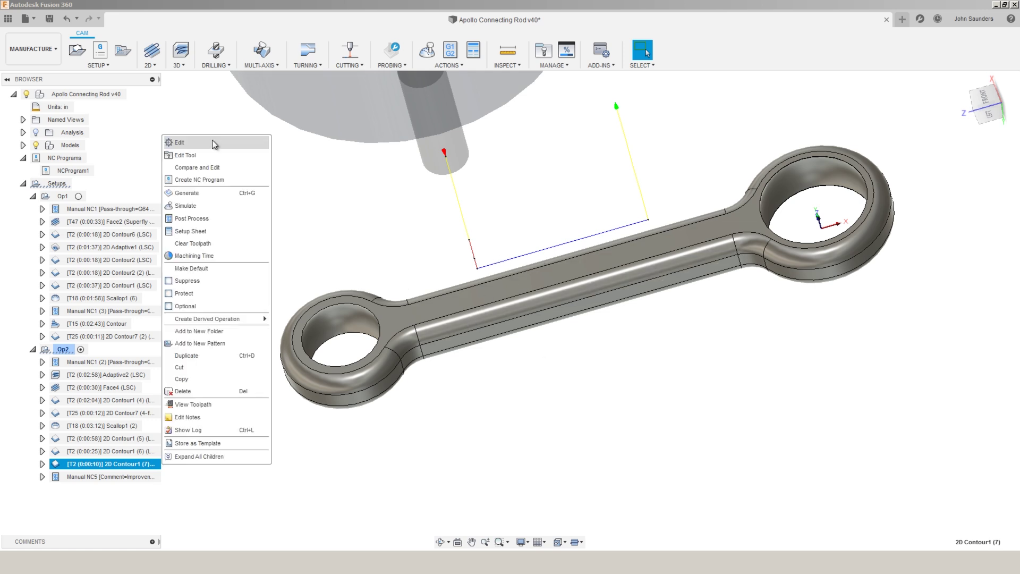
left_click(210, 141)
left_click(881, 144)
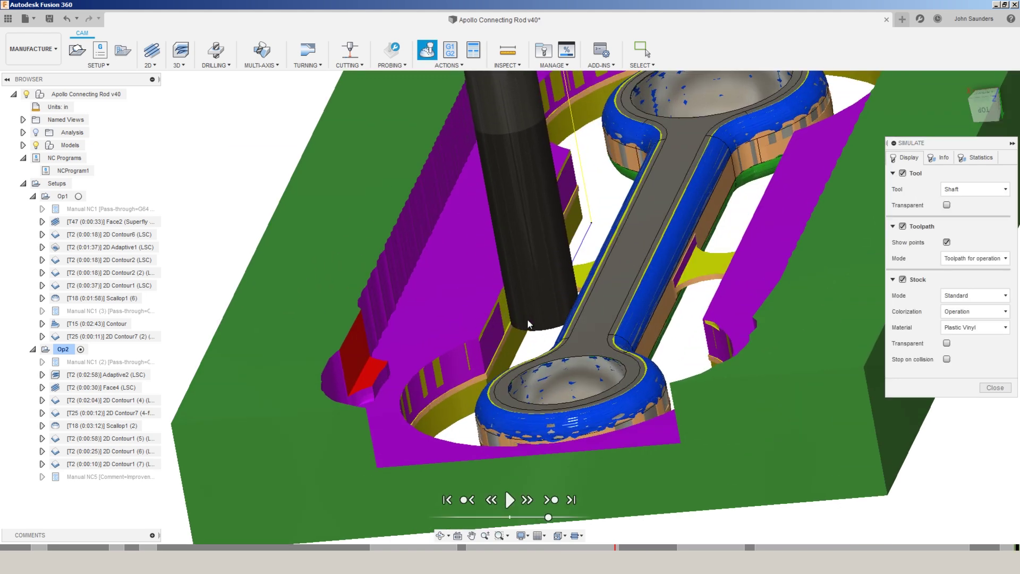
scroll(557, 304, "up", 3)
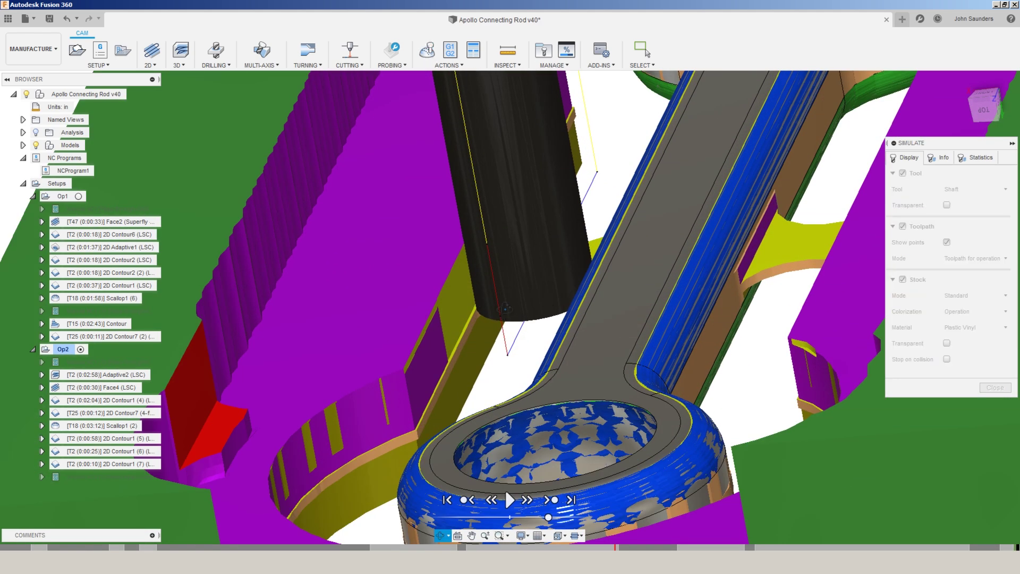
middle_click_drag(475, 302, 583, 266, "shift")
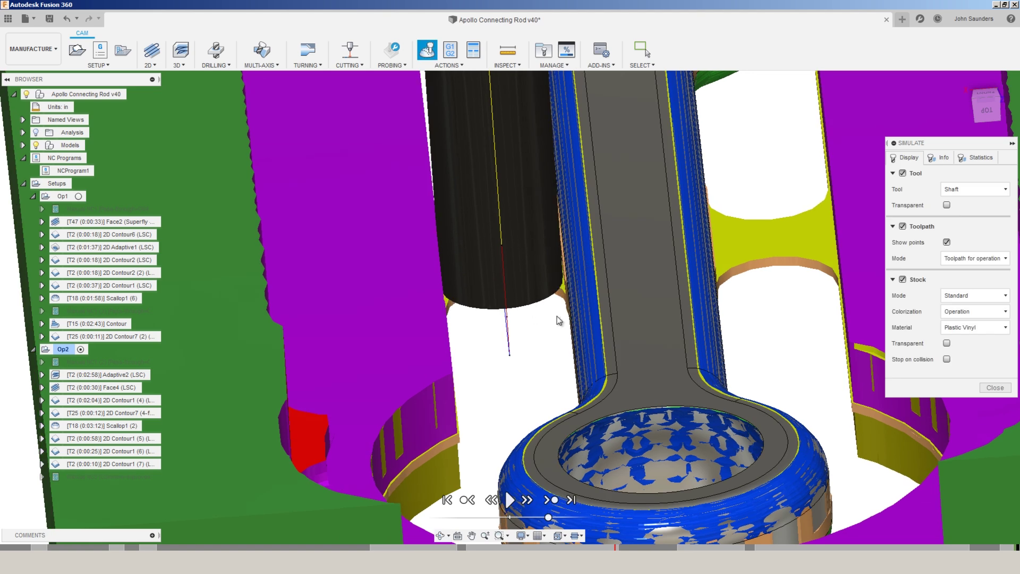